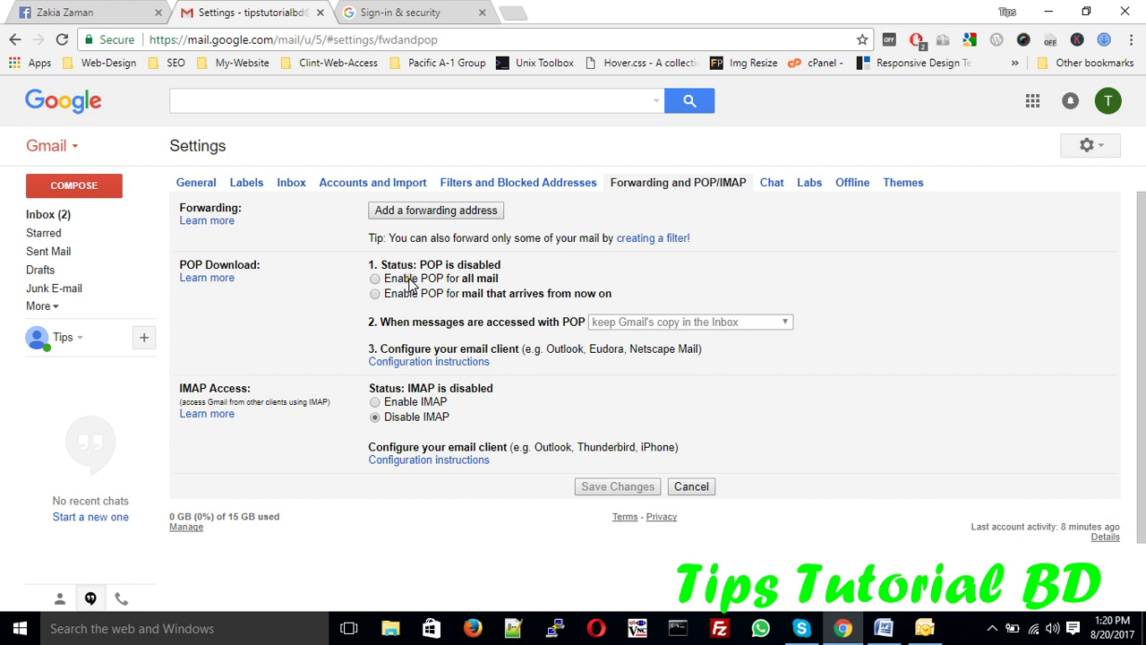
- Turn on 'Enable POP for all mail' and 'Enable IMAP' in Gmail and save the changes
left_click(403, 279)
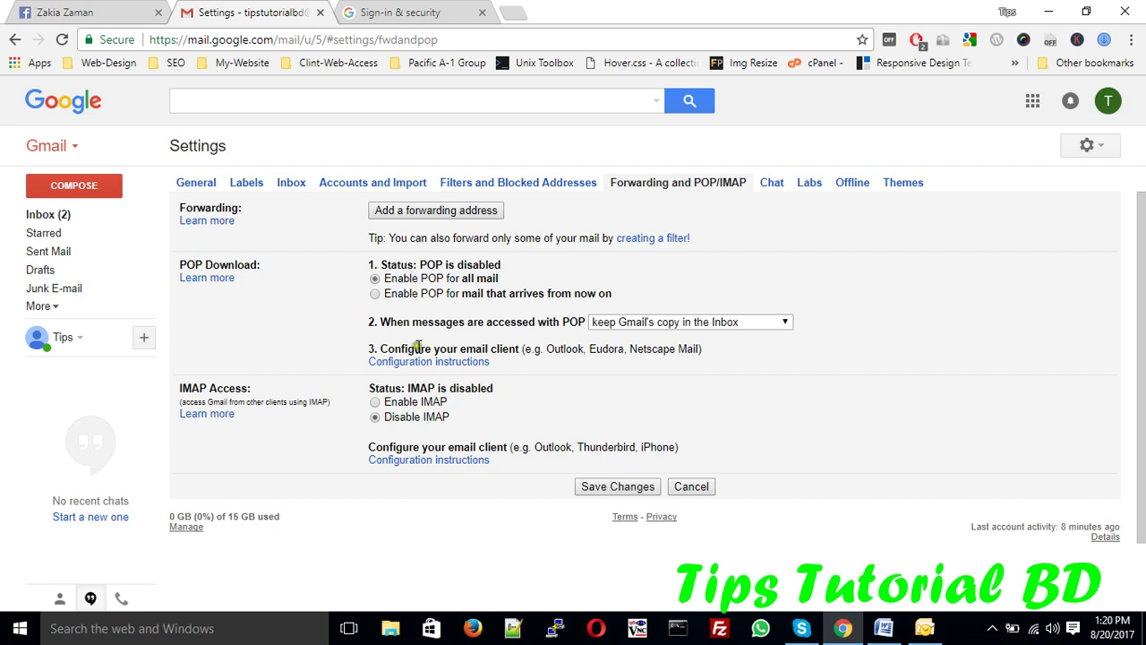
left_click(412, 402)
scroll(813, 404, "down", 3)
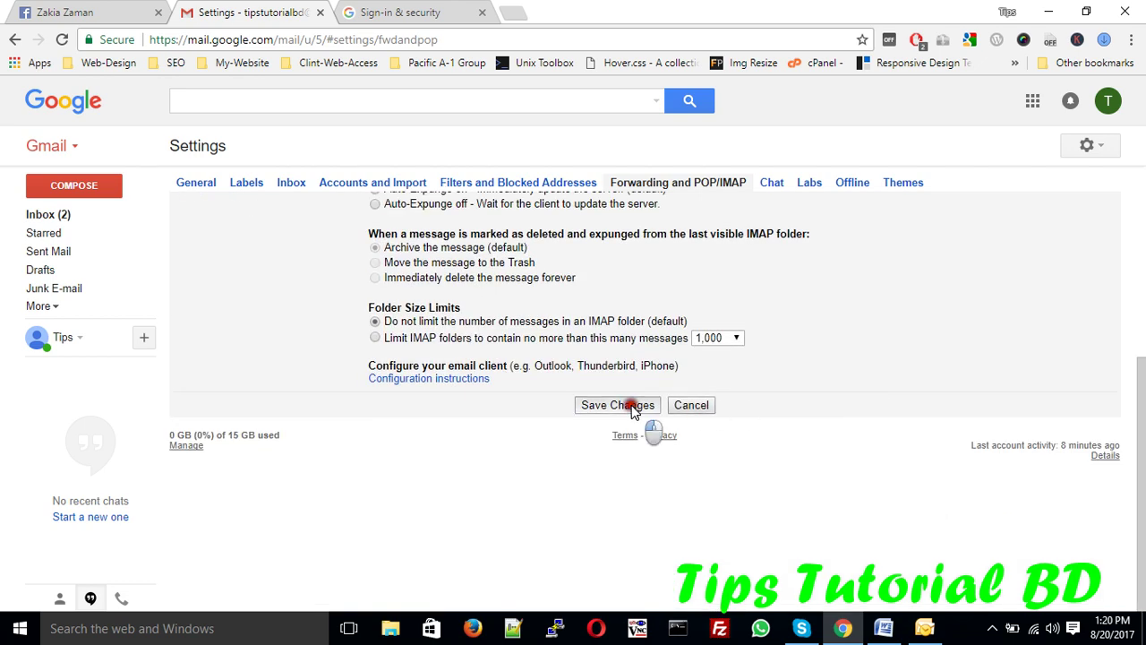
left_click(643, 405)
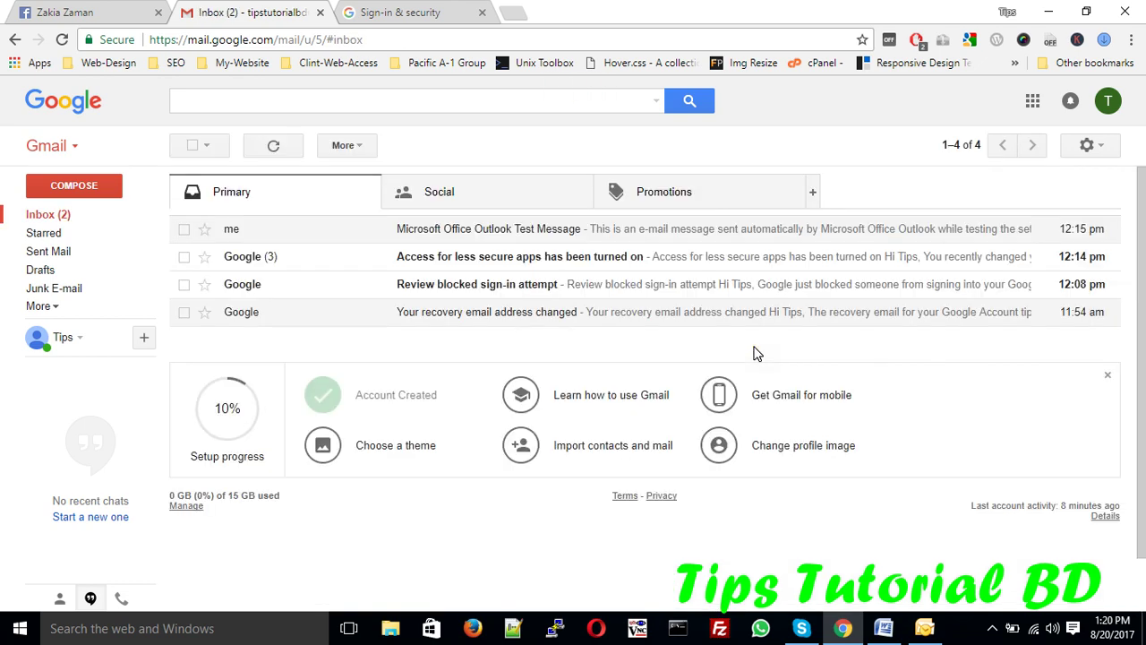
- Go to the Sign-in & security page of Google My Account from the avatar menu
left_click(1108, 104)
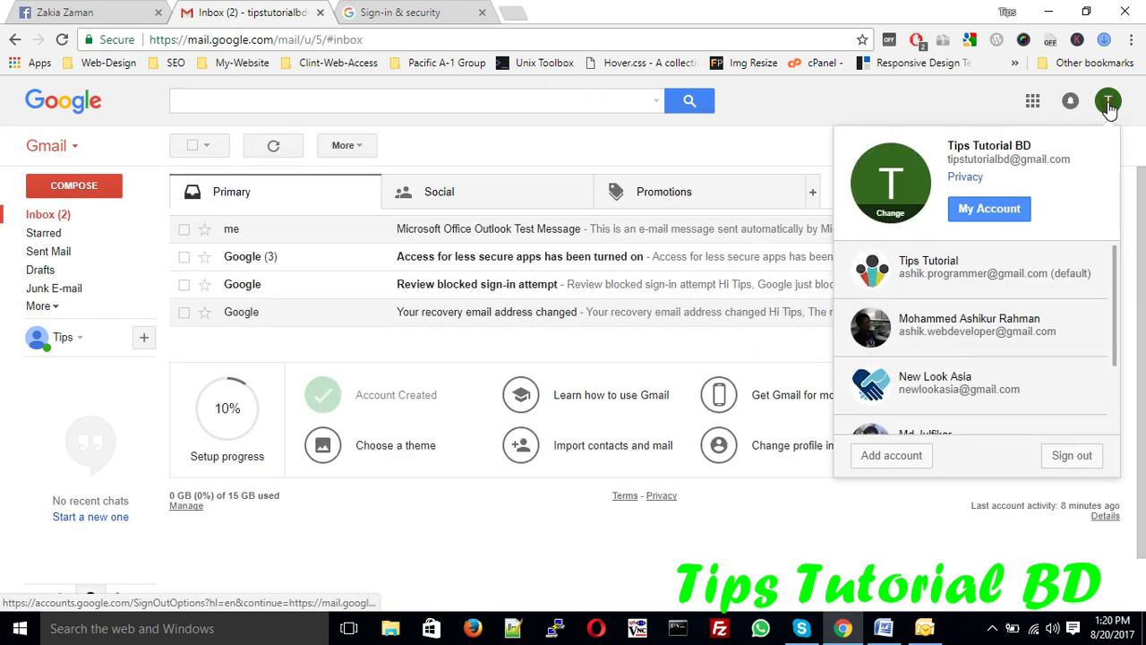
left_click(989, 210)
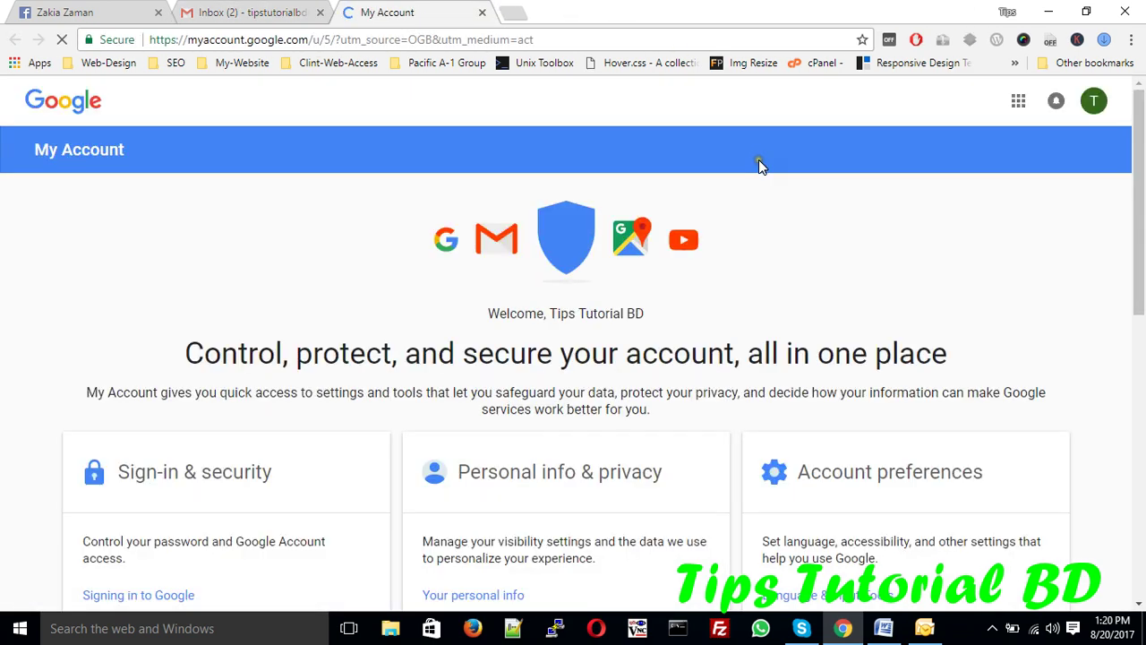
scroll(304, 470, "down", 1)
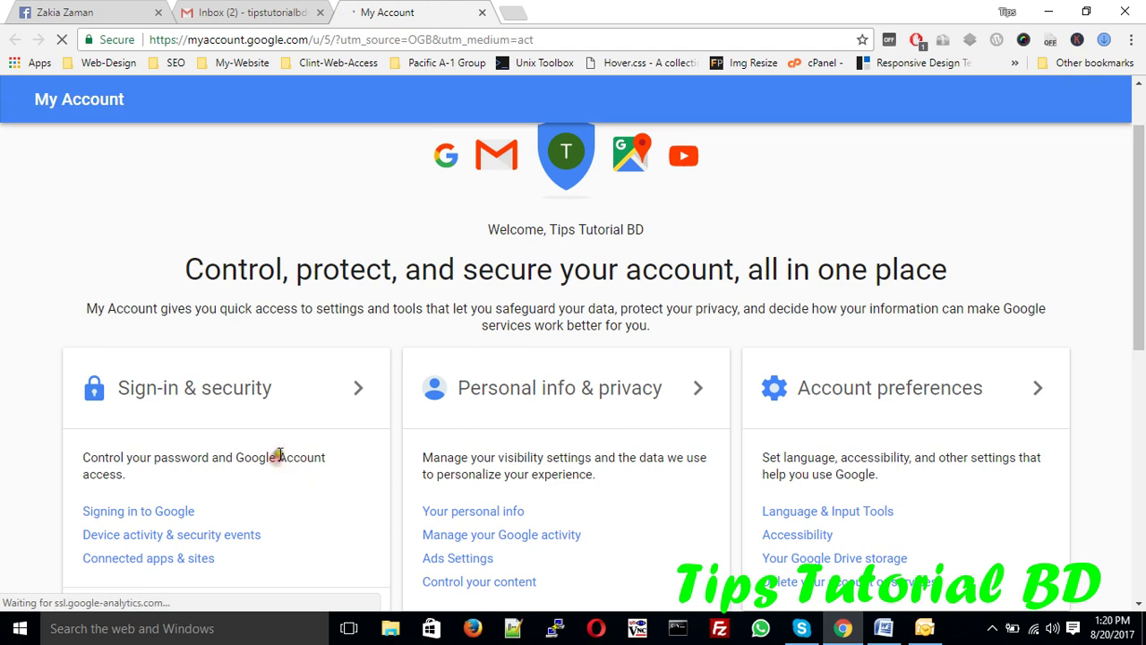
left_click(299, 391)
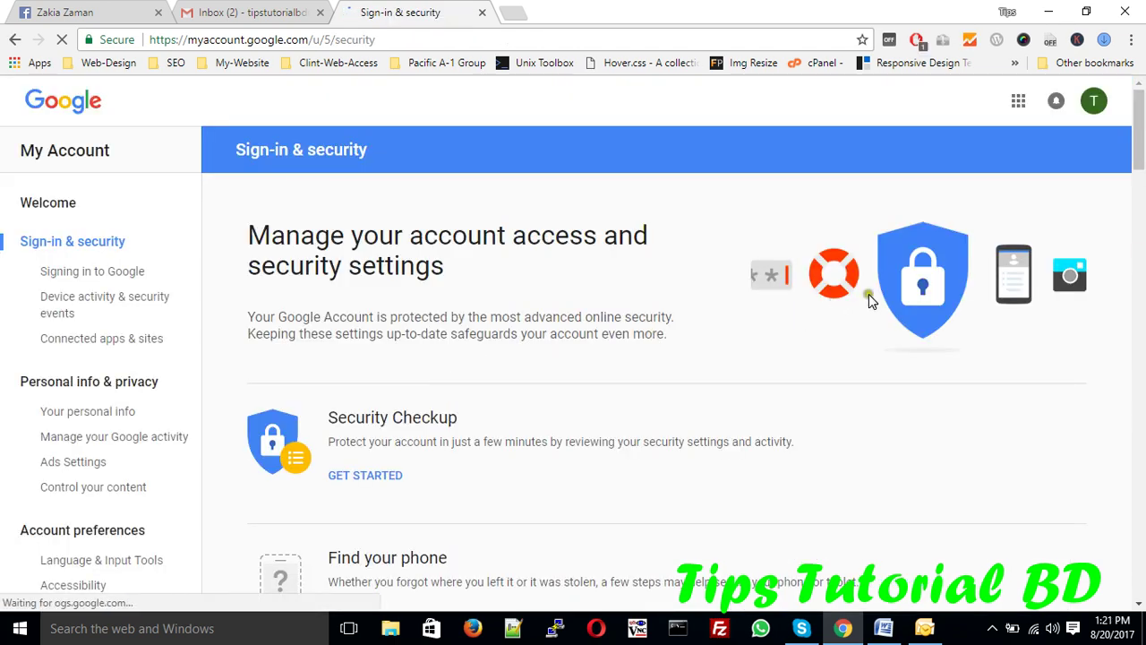
scroll(1088, 385, "down", 10)
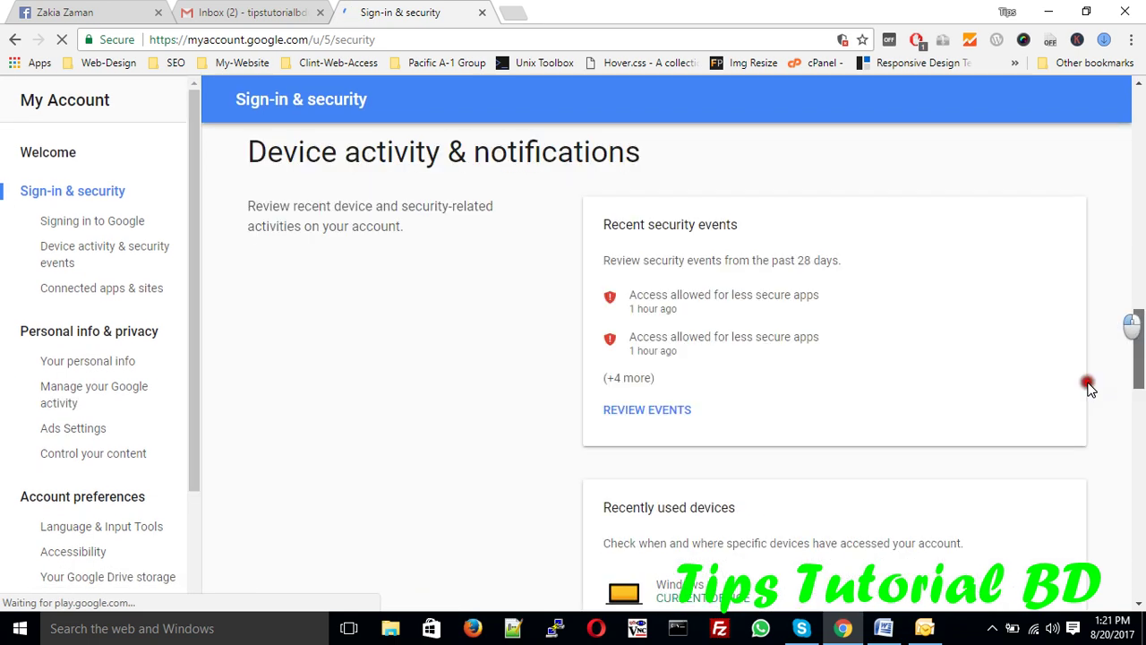
scroll(1088, 385, "down", 10)
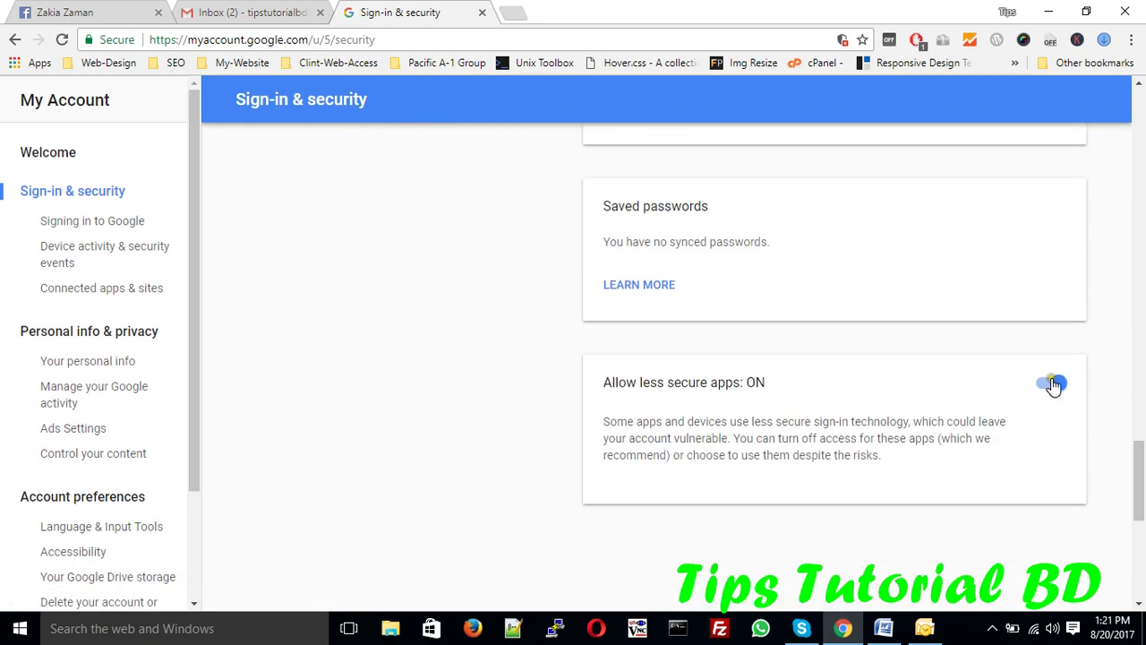
- Leave 'Allow less secure apps' switched ON, then return to the Outlook account dialog
left_click(1054, 385)
left_click(1052, 387)
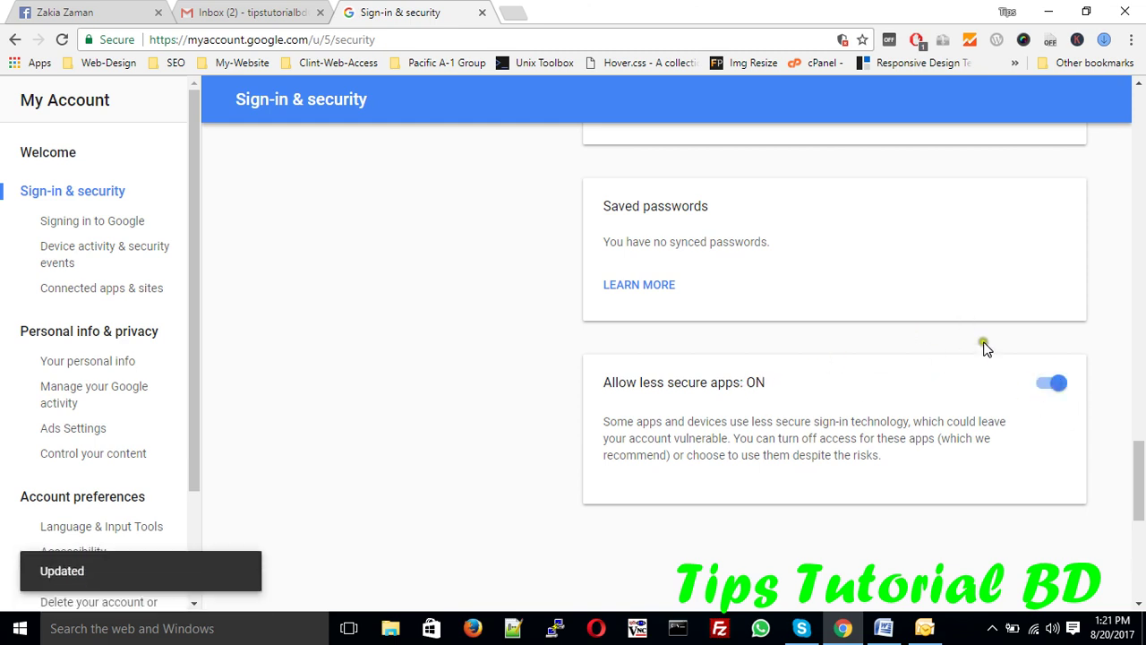
scroll(986, 349, "down", 3)
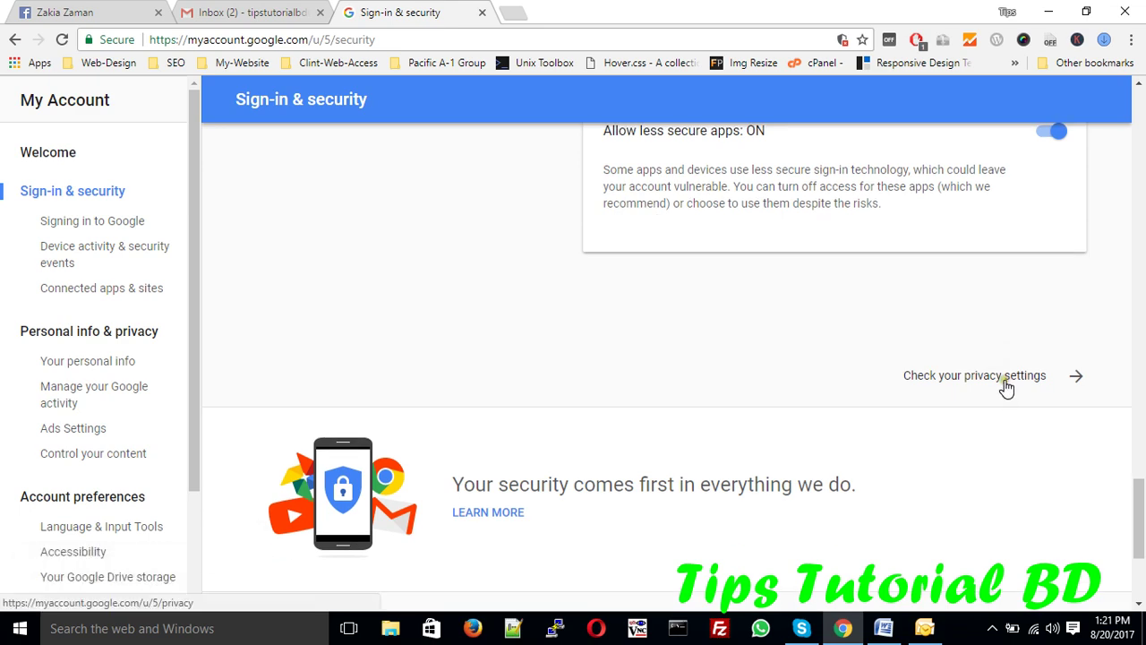
left_click(1004, 380)
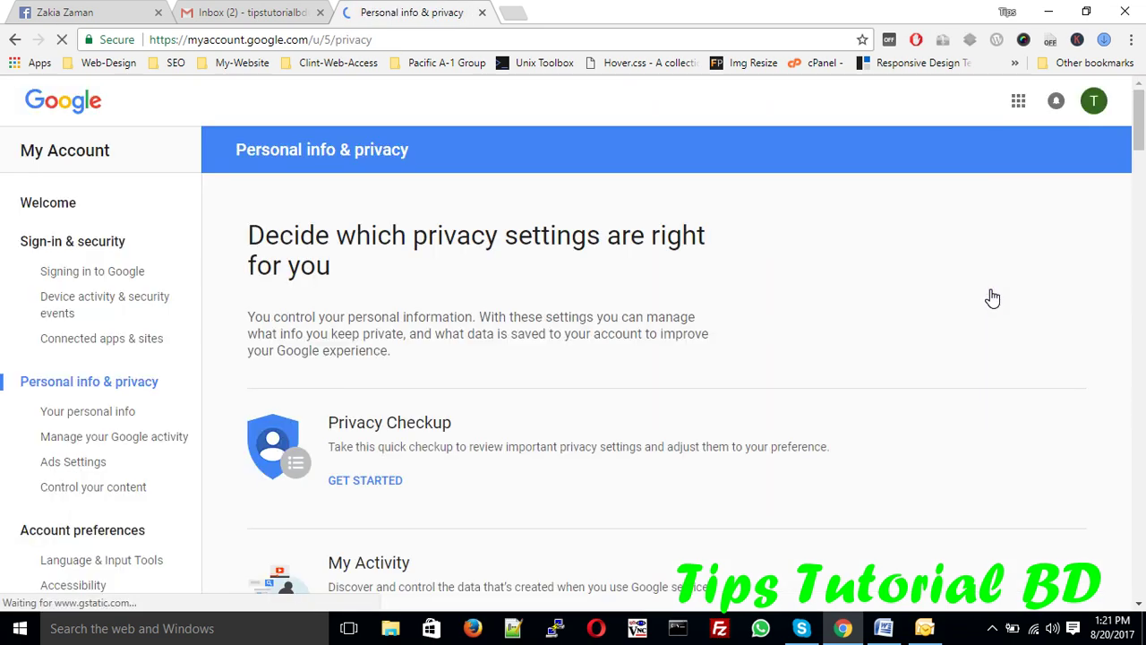
left_click(95, 245)
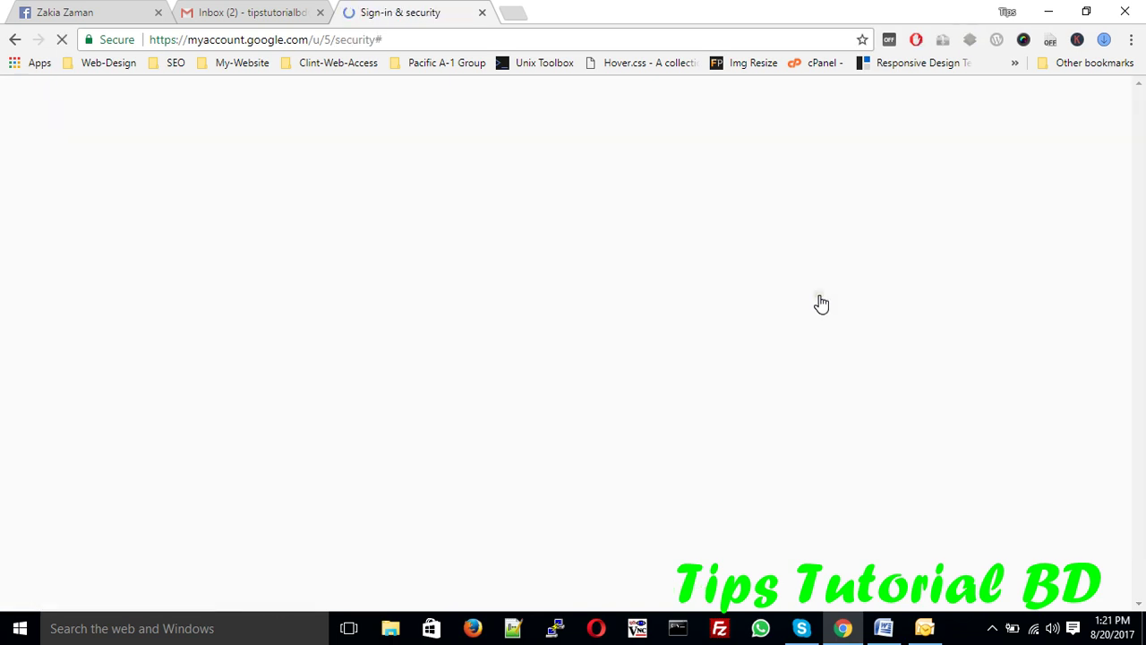
scroll(1076, 233, "down", 6)
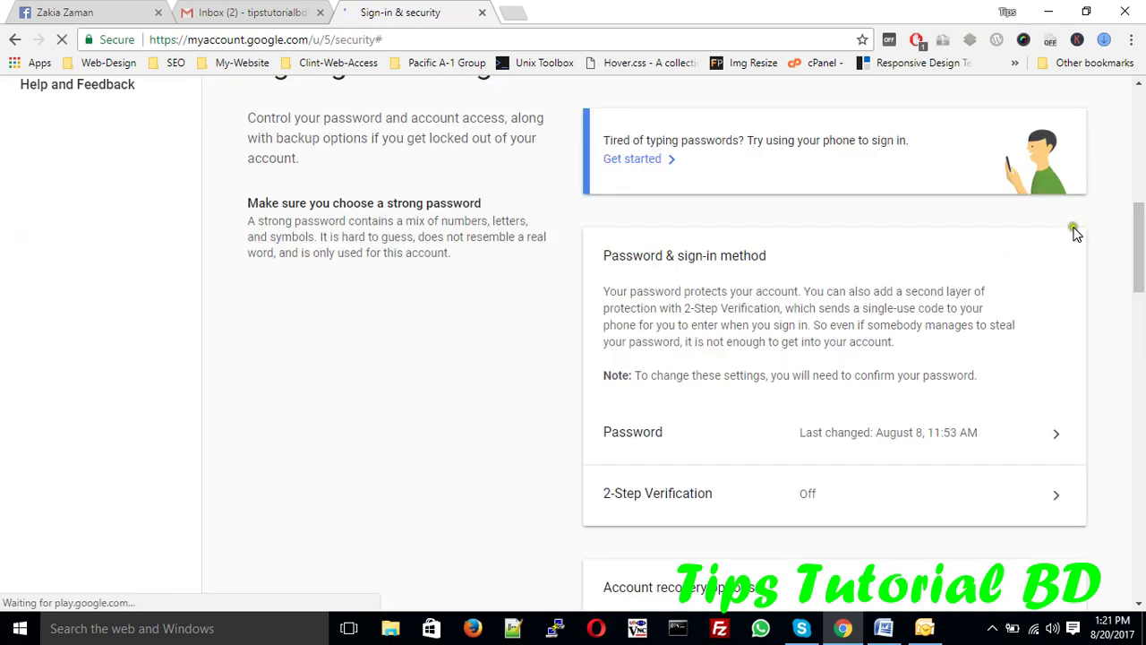
left_click(1141, 412)
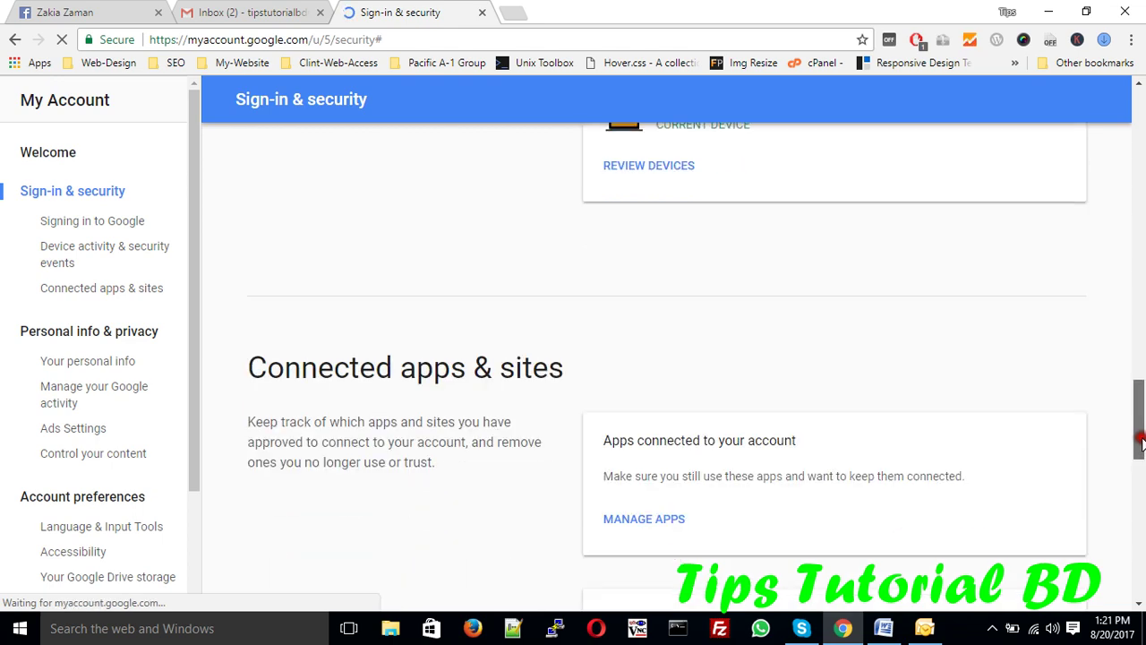
left_click(1139, 438)
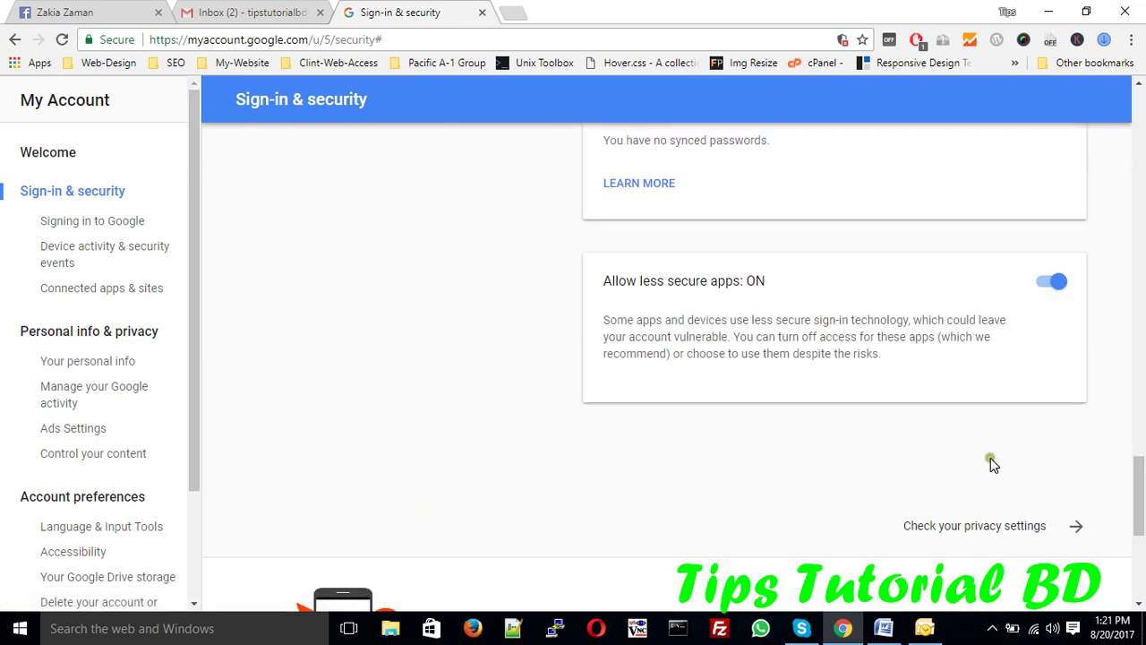
left_click(925, 627)
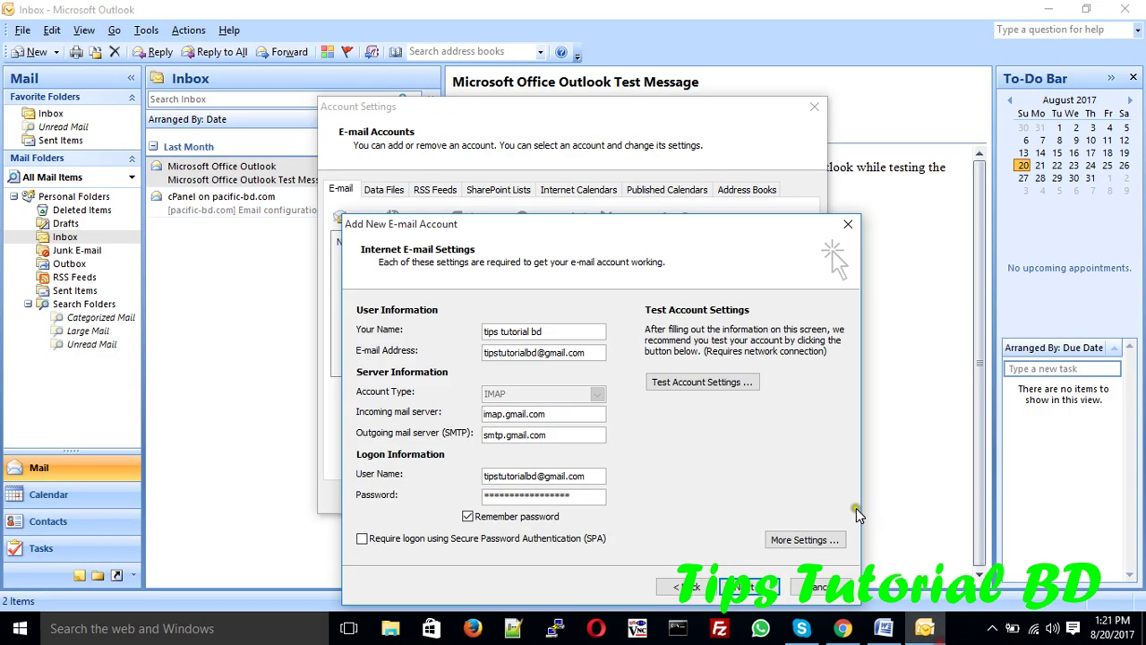
- Discard the old entry and start a new manually configured Internet E-mail account in Account Settings
left_click(806, 586)
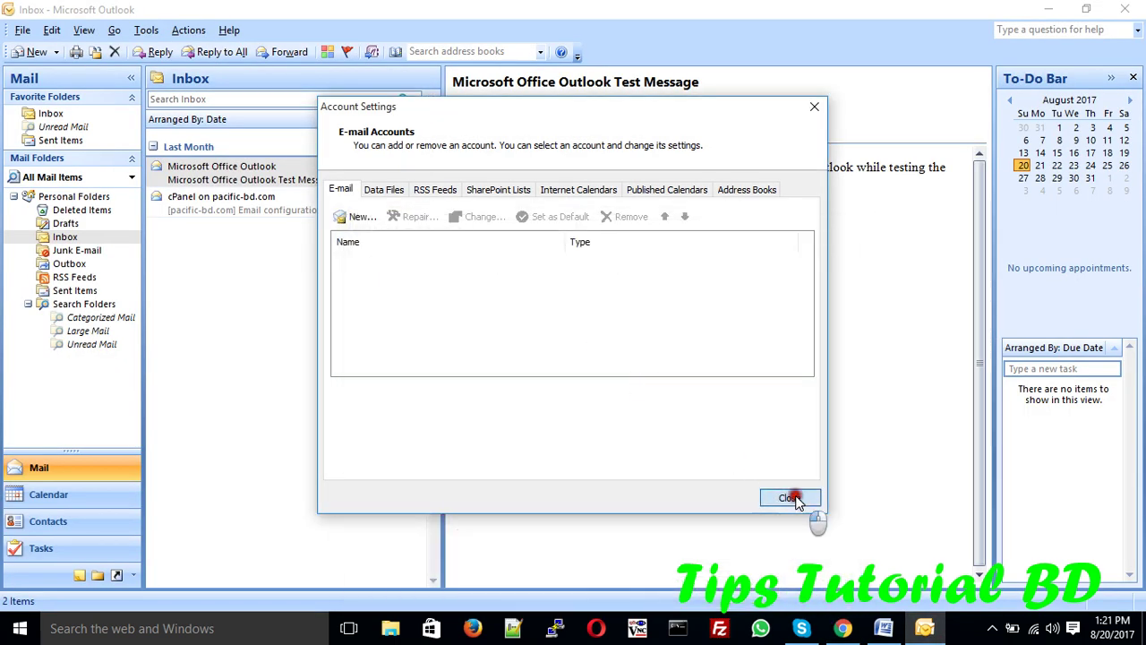
left_click(792, 497)
left_click(146, 30)
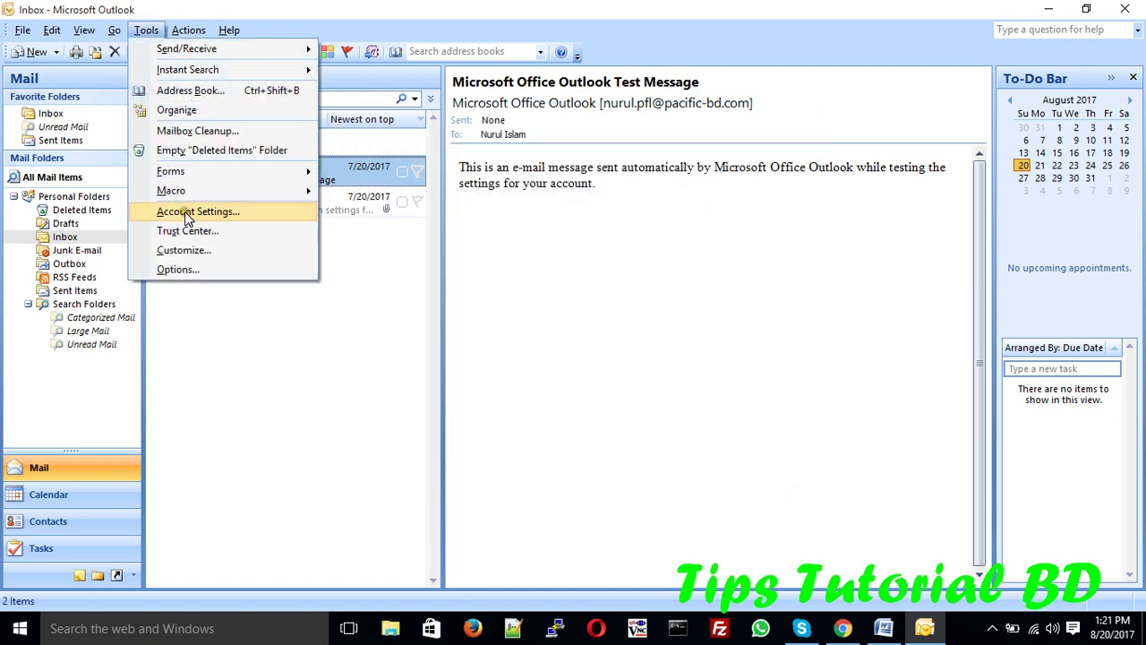
left_click(188, 212)
left_click(350, 217)
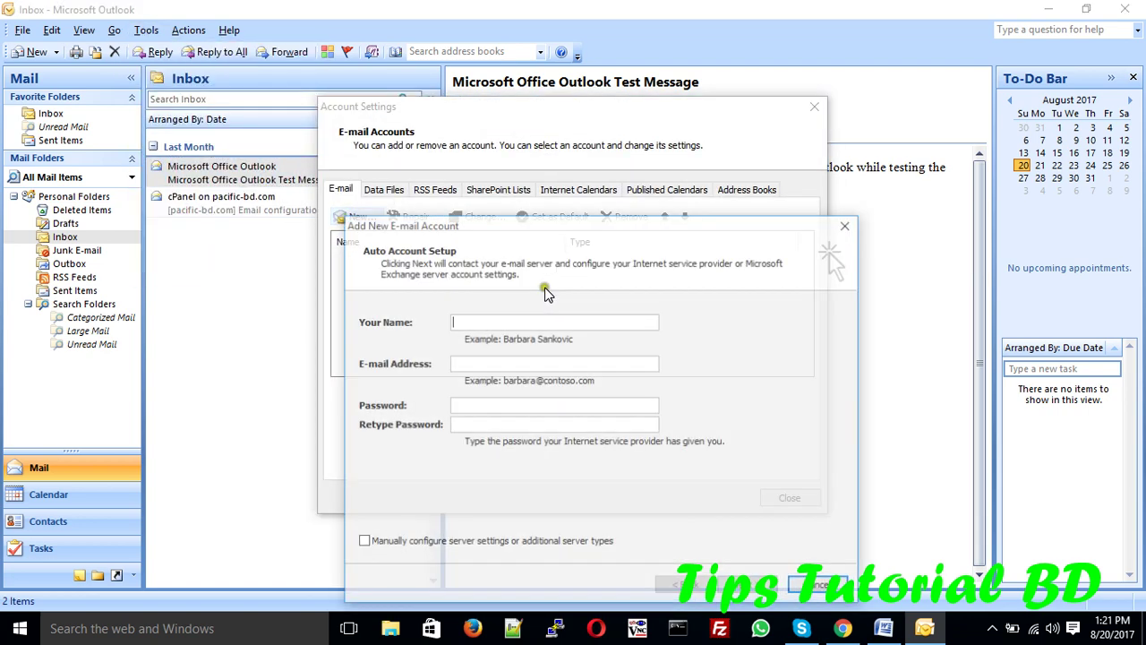
left_click(494, 541)
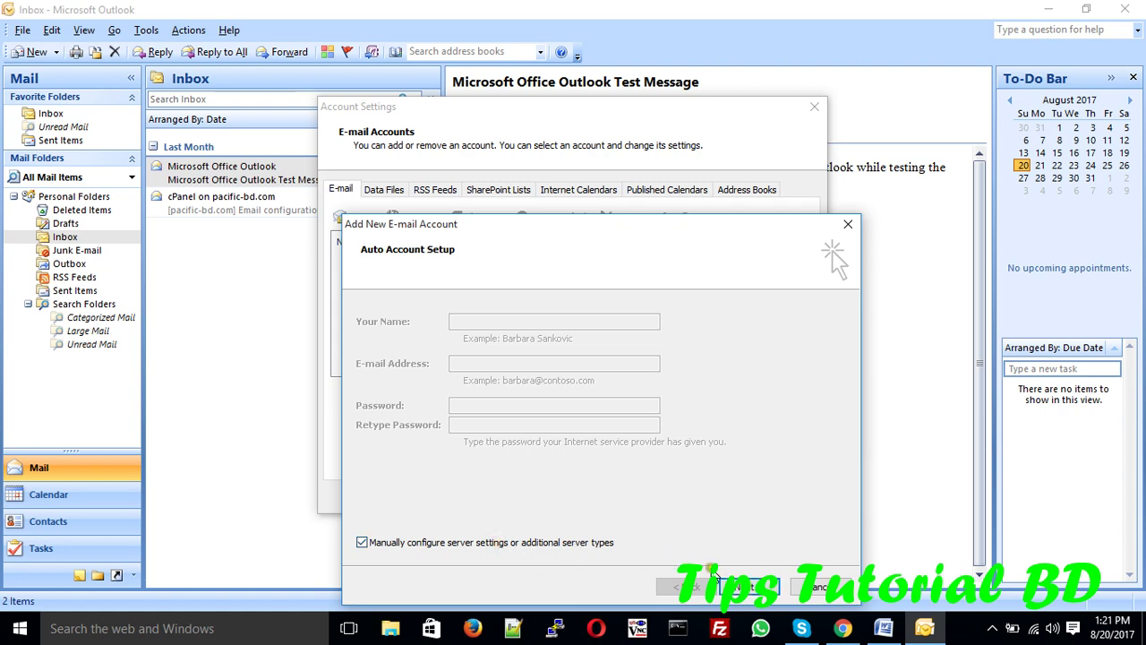
left_click(748, 586)
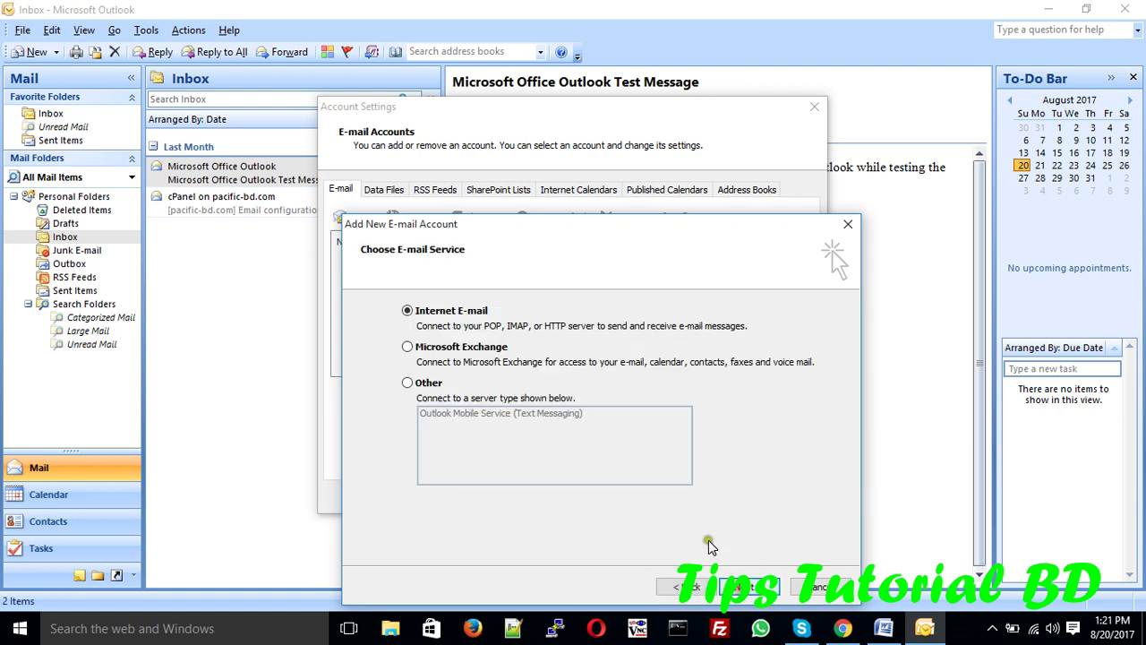
left_click(745, 587)
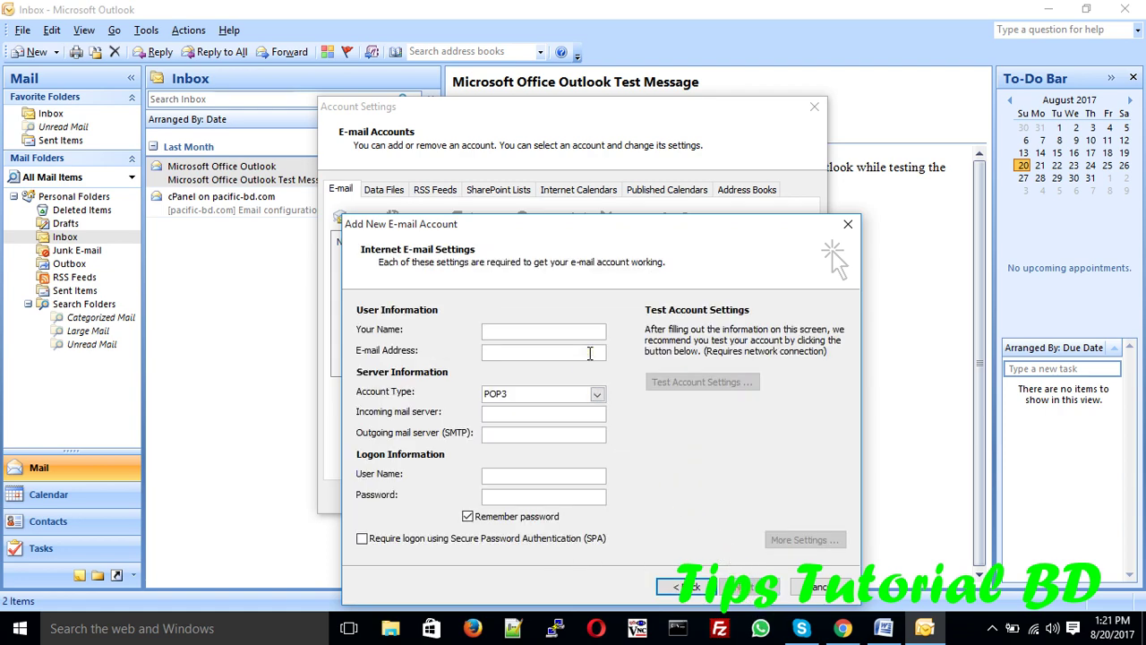
- Enter the account's display name and the Gmail e-mail address
type("tips tutorial bd")
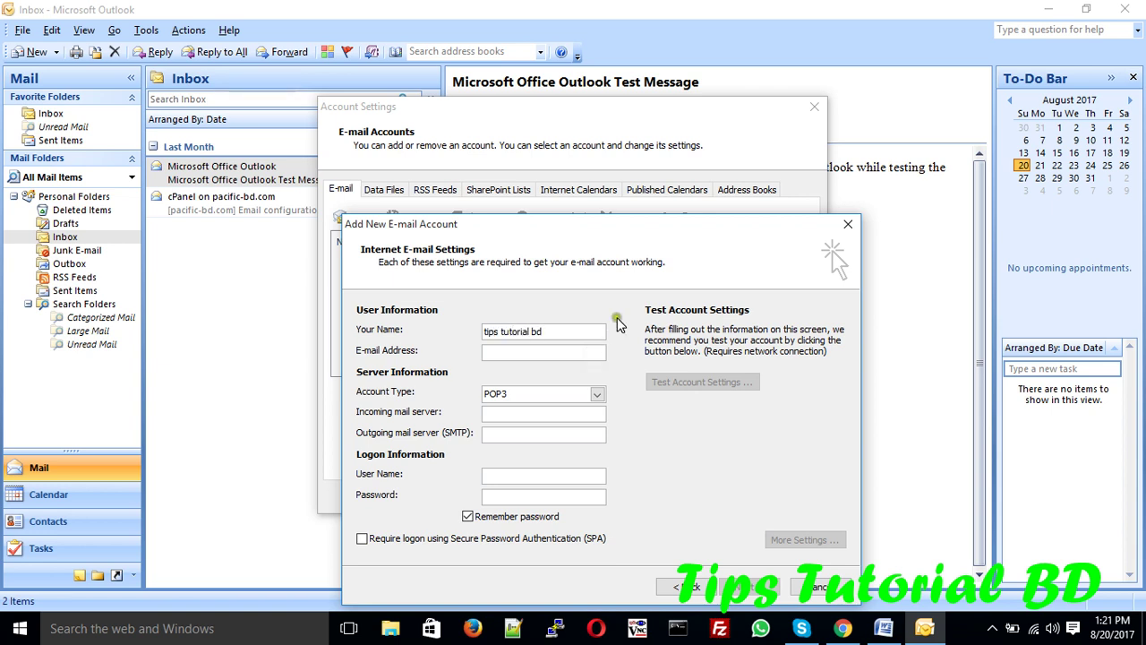
left_click(562, 359)
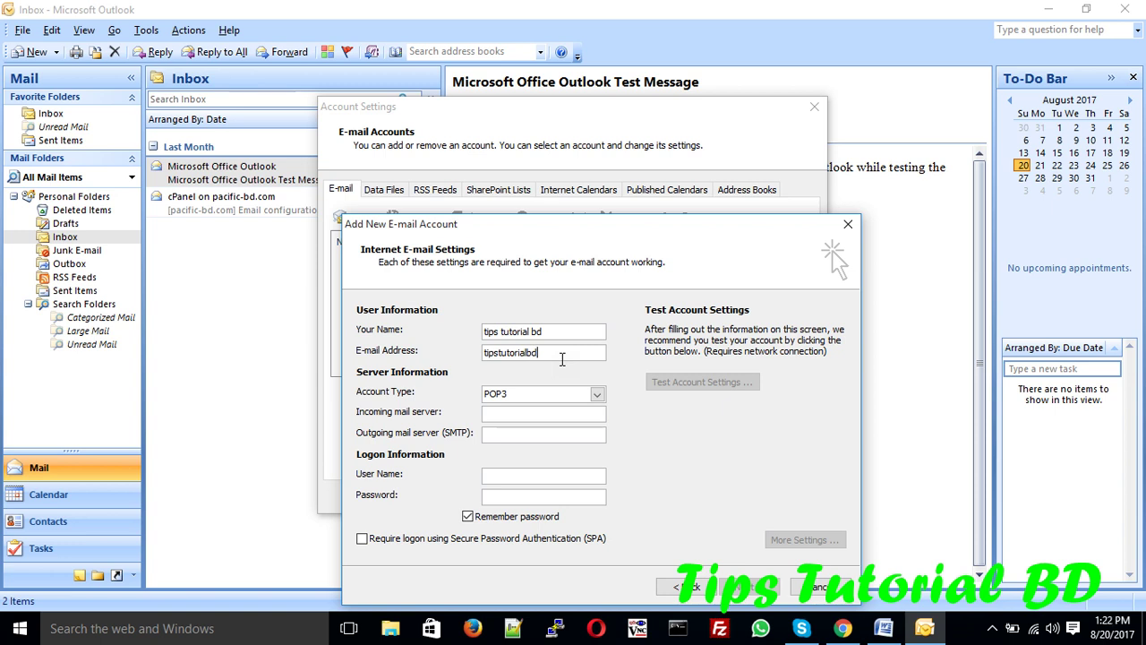
- Set the account type to IMAP with servers imap.gmail.com and smtp.gmail.com
left_click(595, 394)
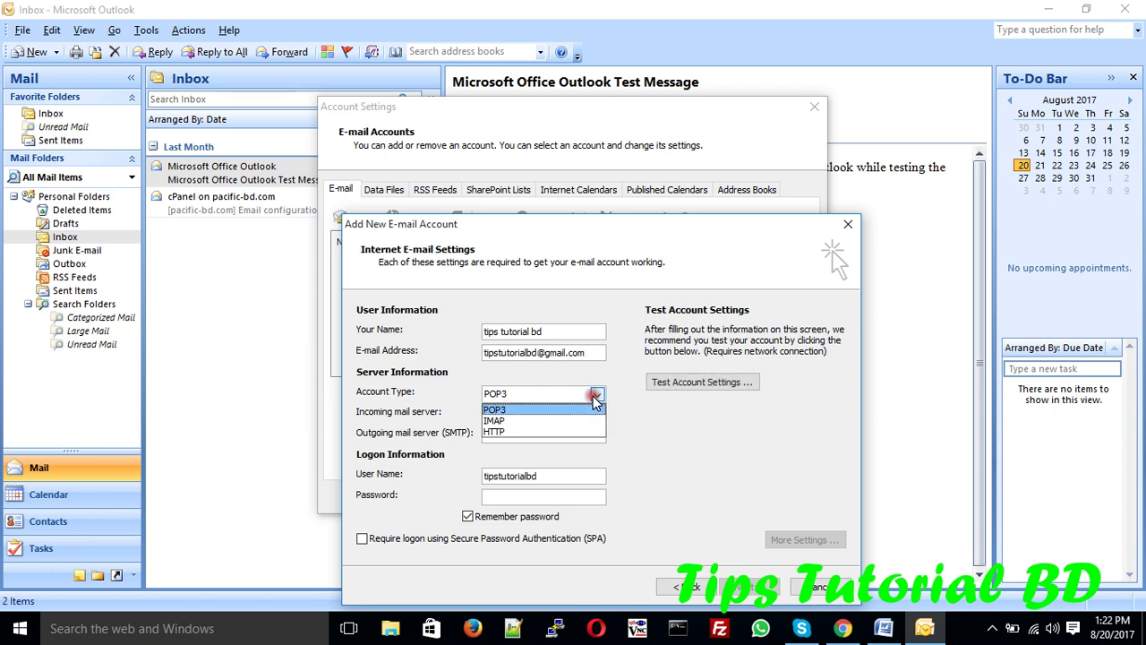
left_click(517, 419)
left_click(518, 416)
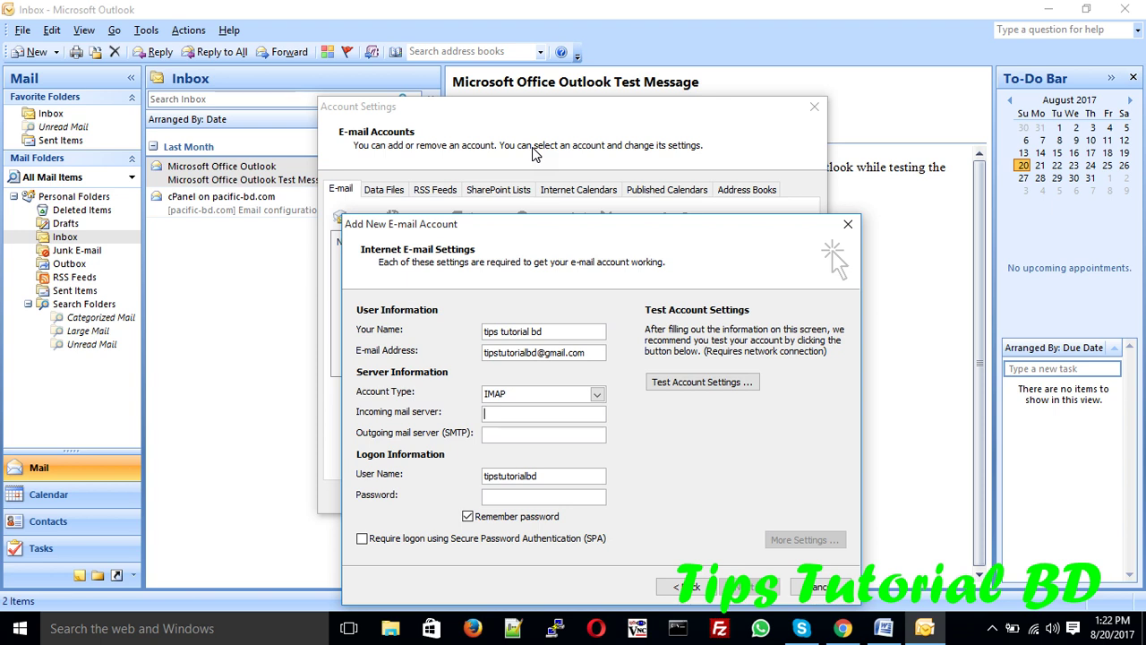
type("imap.gmail.com")
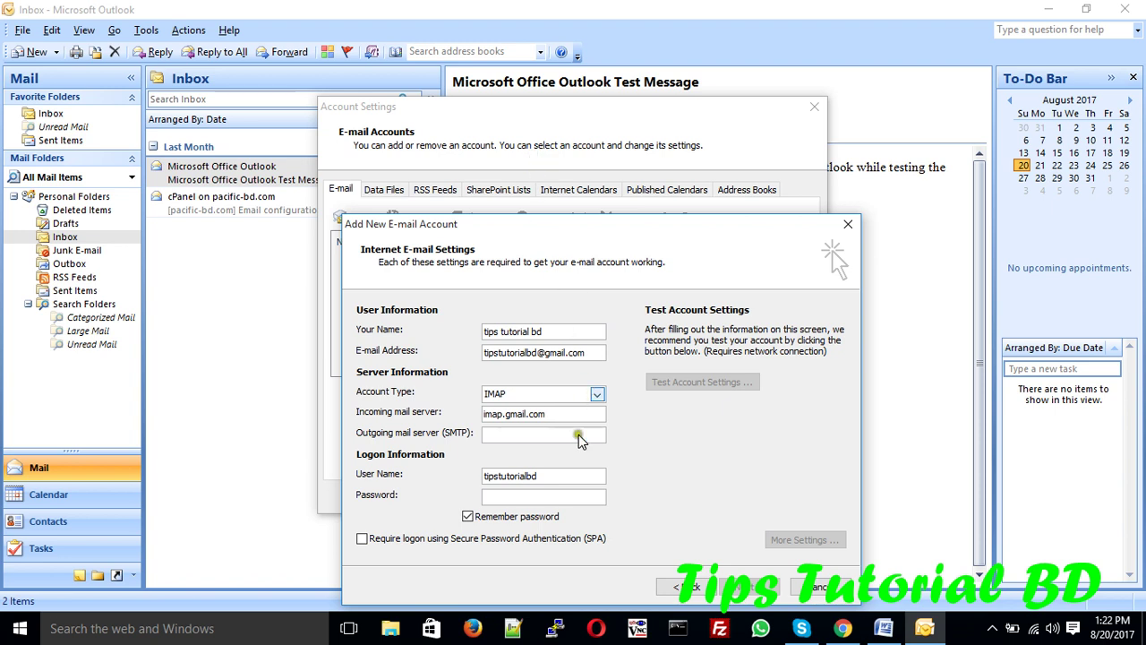
left_click(513, 435)
type("smtp.gmail.com")
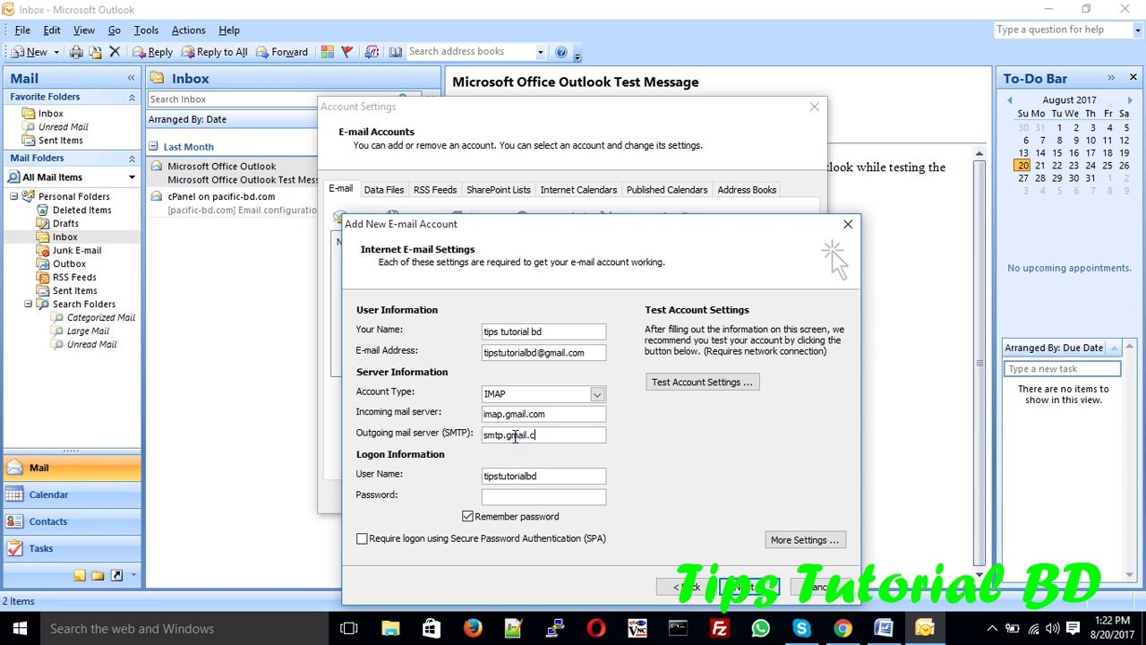
- Use the full Gmail address as the user name and enter the account password
double_click(537, 353)
key("ctrl+c")
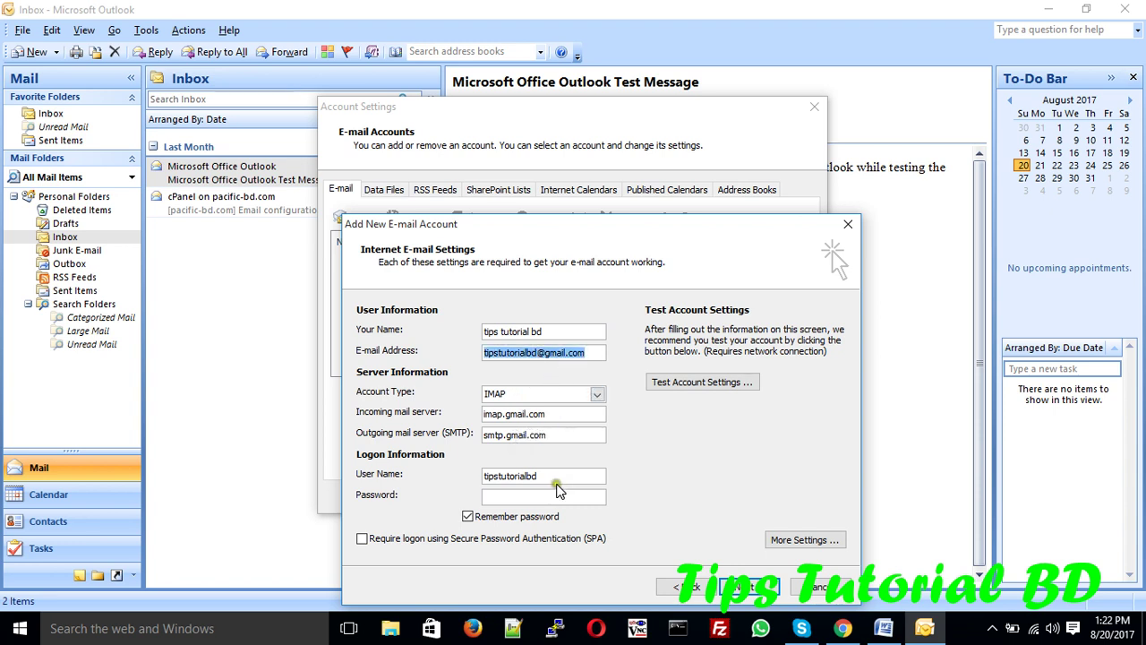
left_click_drag(566, 478, 391, 475)
key("ctrl+v")
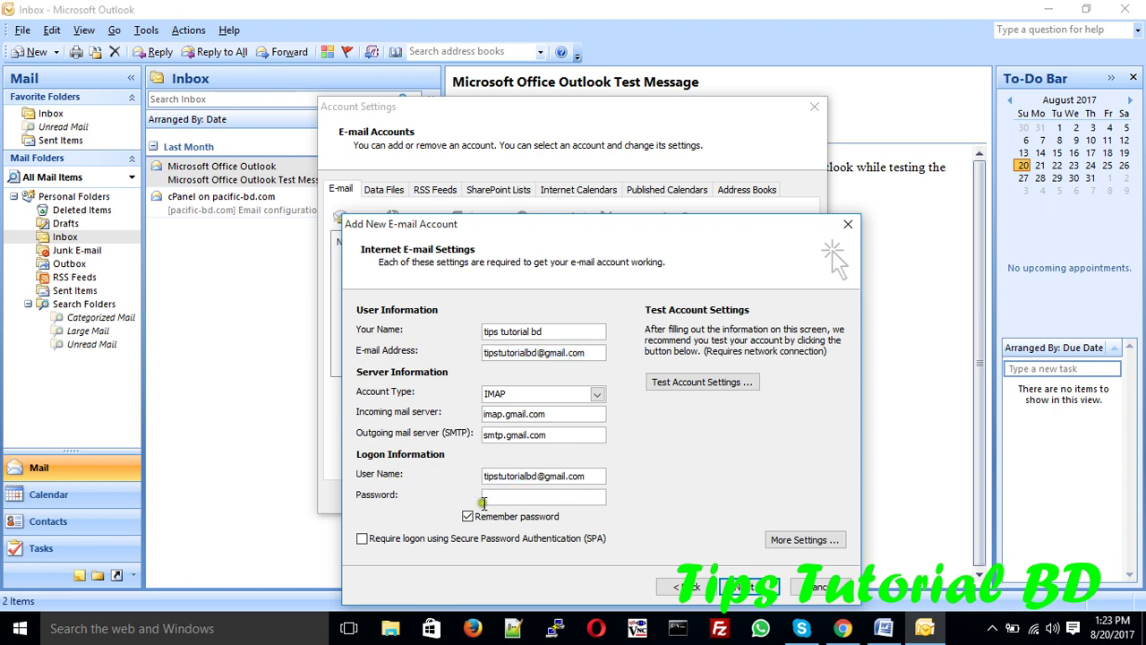
left_click(497, 501)
type("****")
- In More Settings, require authentication for the outgoing SMTP server
left_click(811, 540)
left_click(481, 282)
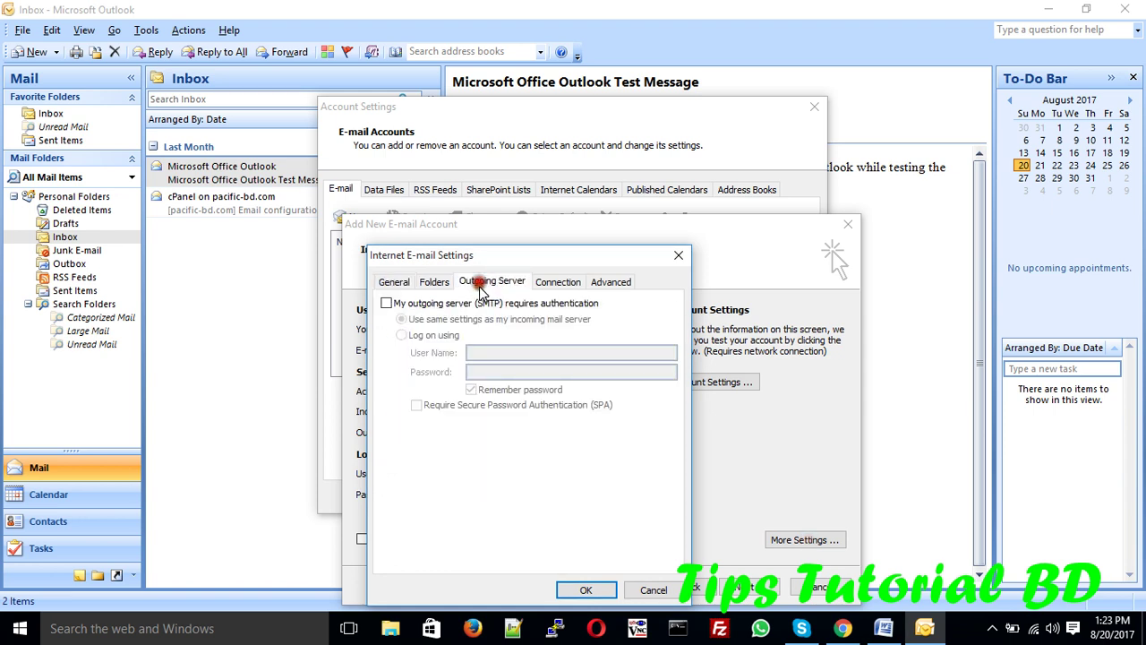
left_click(395, 304)
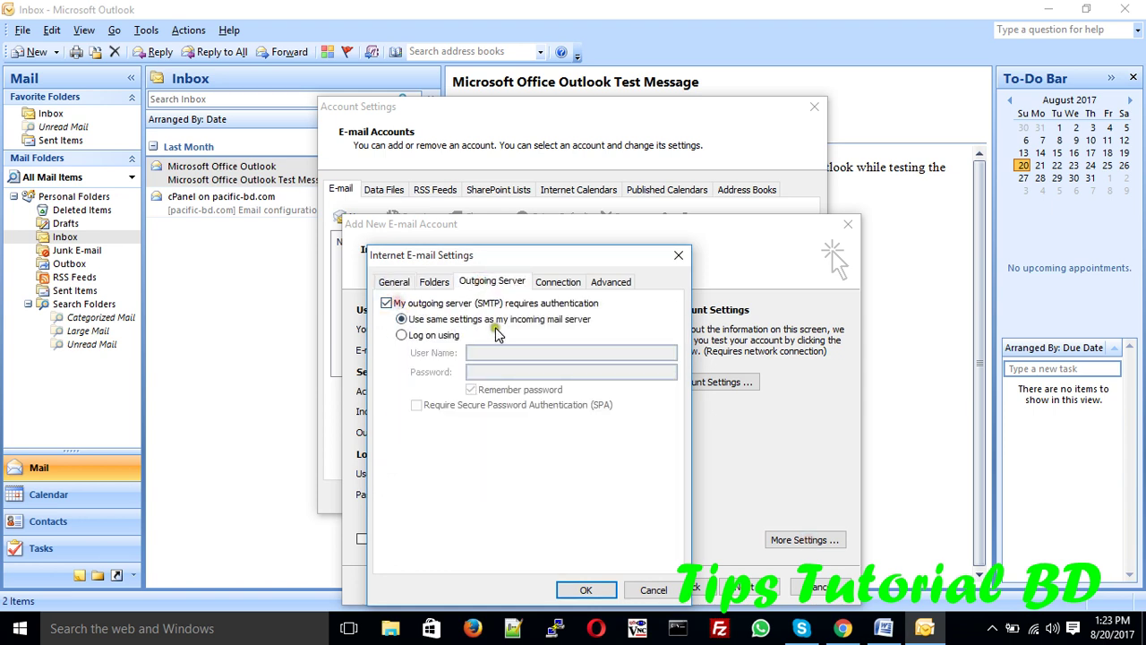
- Set incoming IMAP to SSL on port 993 and outgoing SMTP to TLS on port 567
left_click(611, 281)
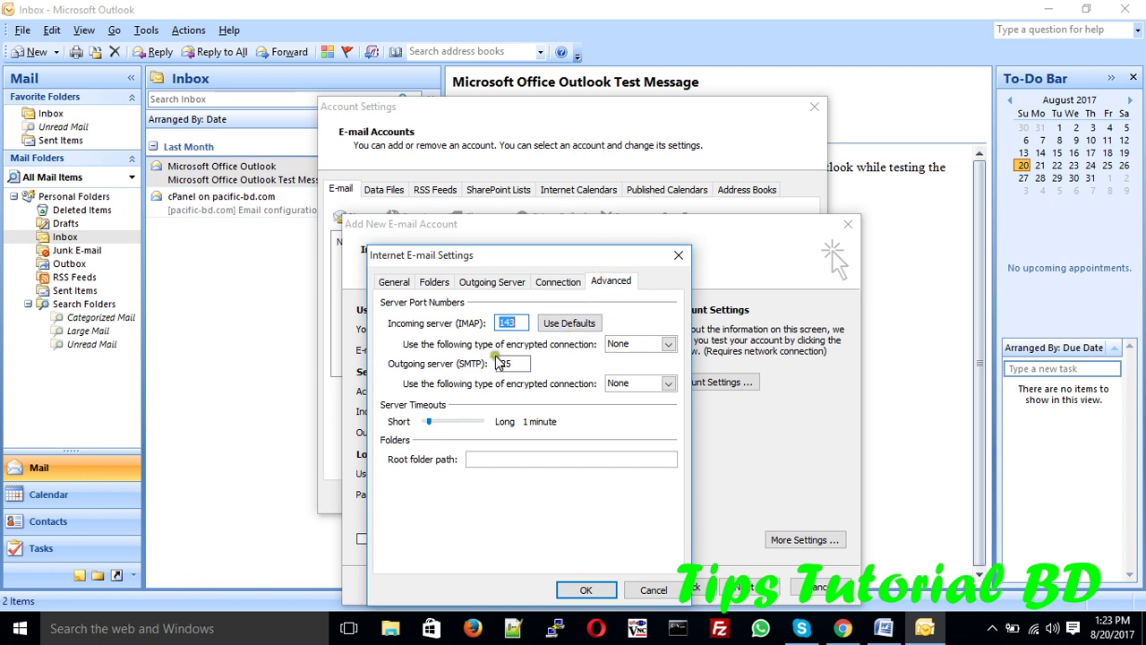
left_click(668, 344)
left_click(640, 370)
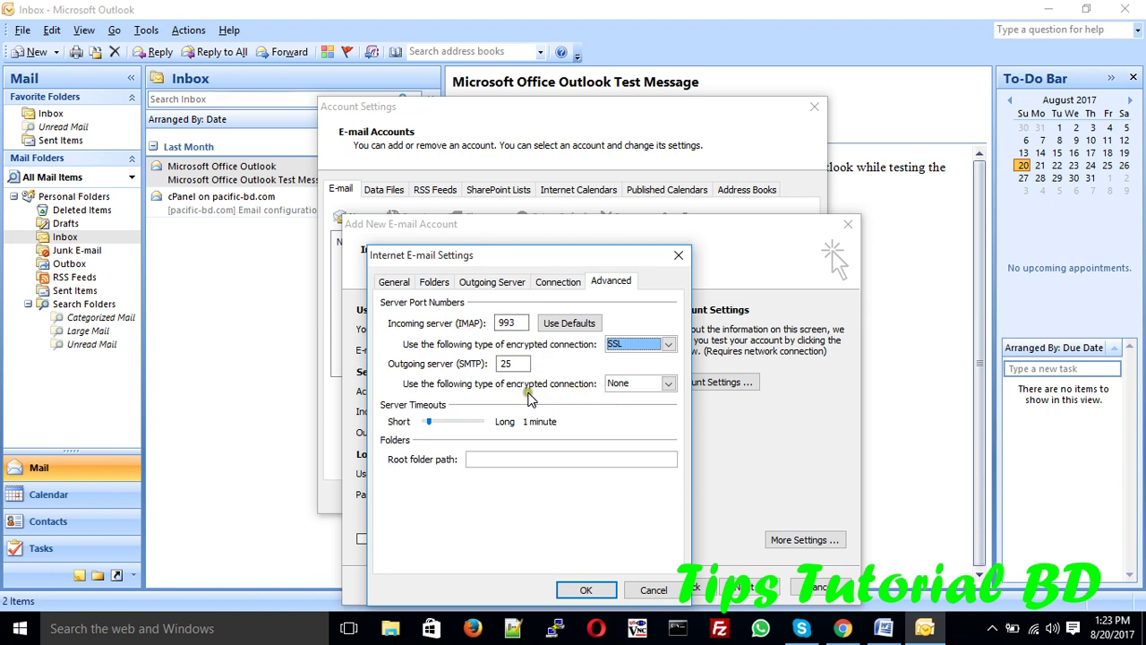
left_click(631, 385)
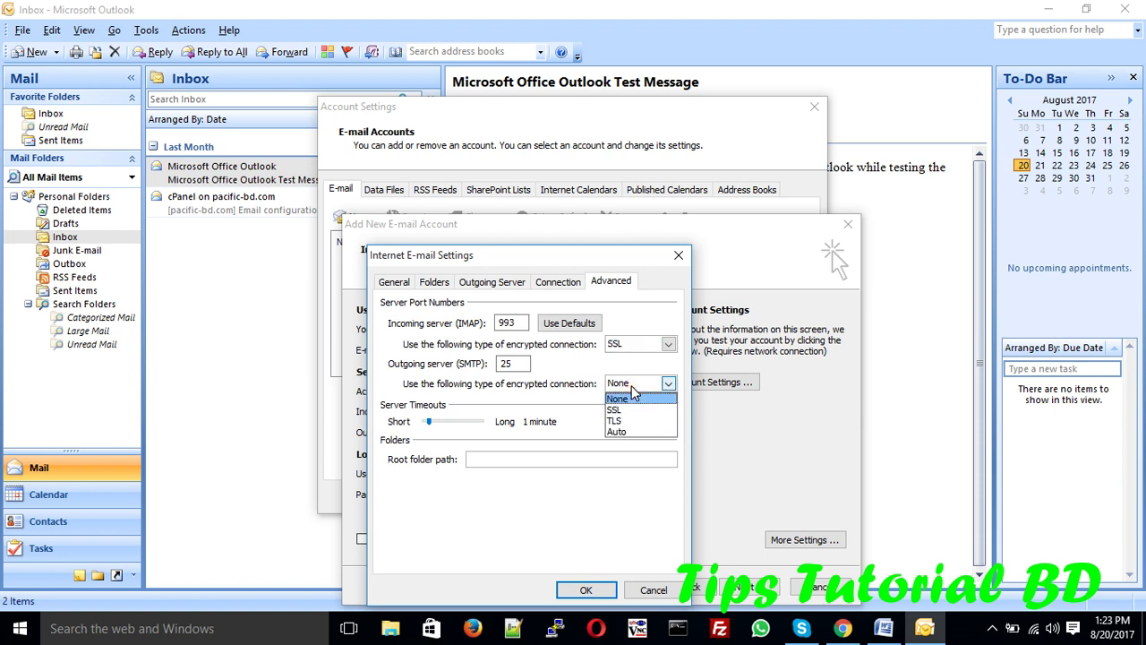
left_click(616, 420)
left_click_drag(517, 367, 489, 366)
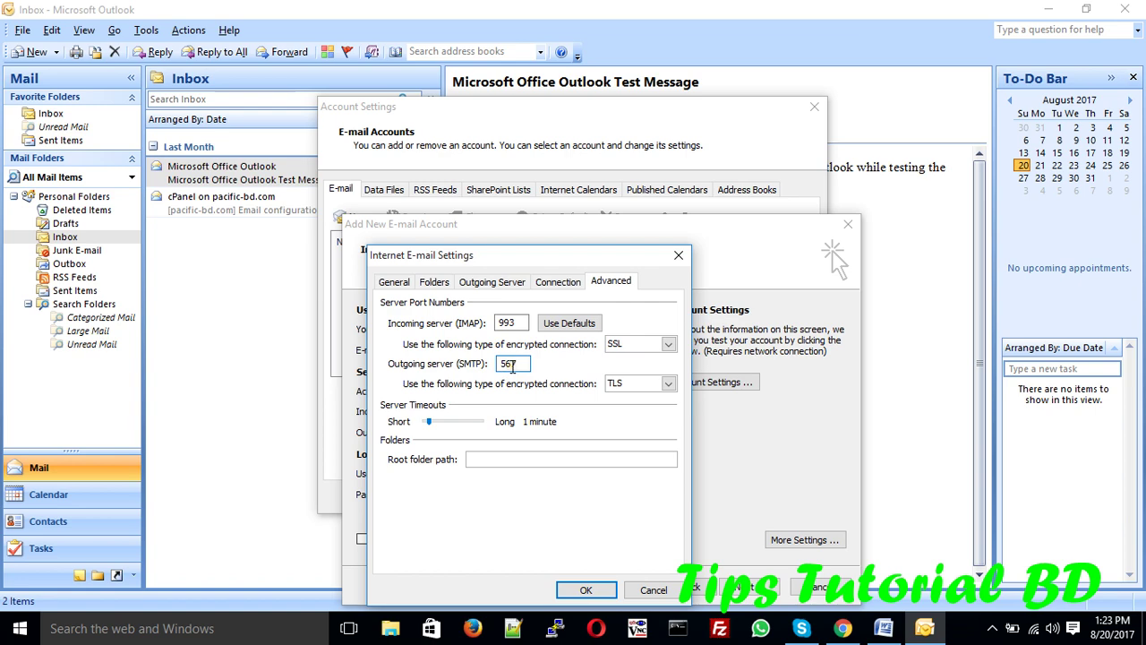
left_click(581, 593)
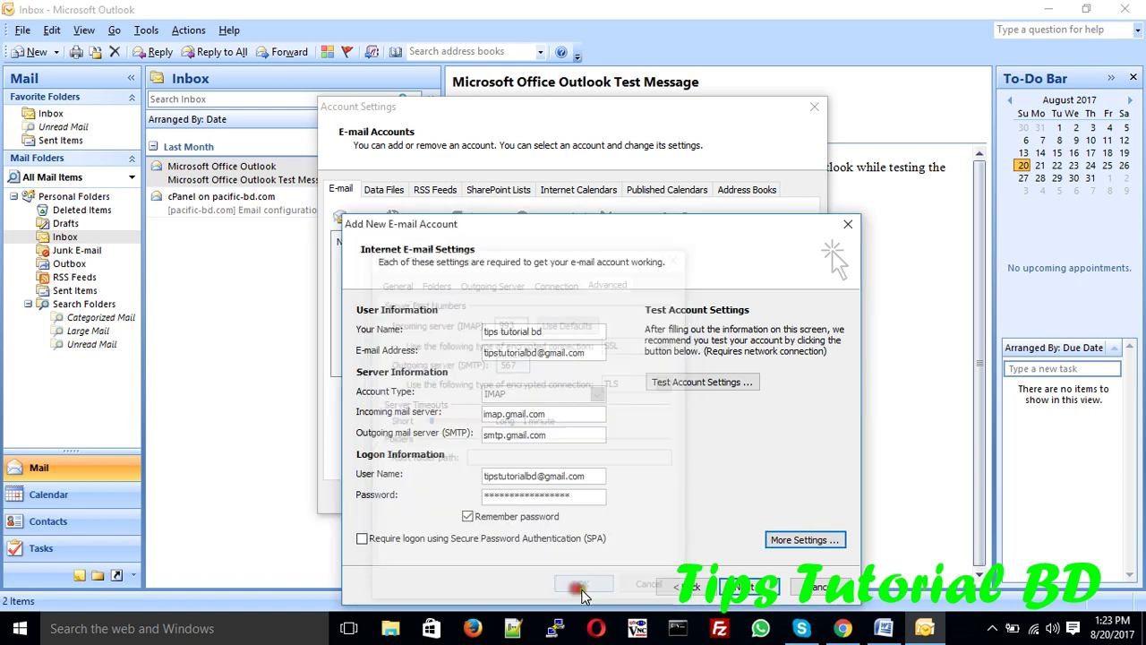
left_click(843, 628)
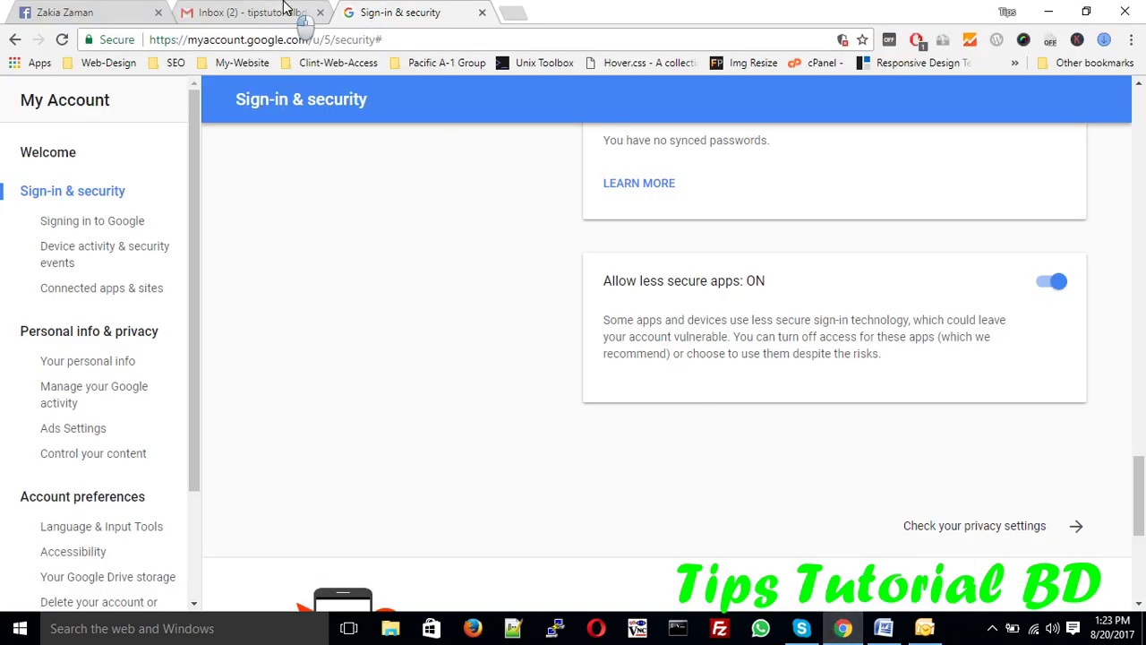
- Reopen Gmail's Forwarding and POP/IMAP settings to confirm IMAP access is enabled
left_click(295, 16)
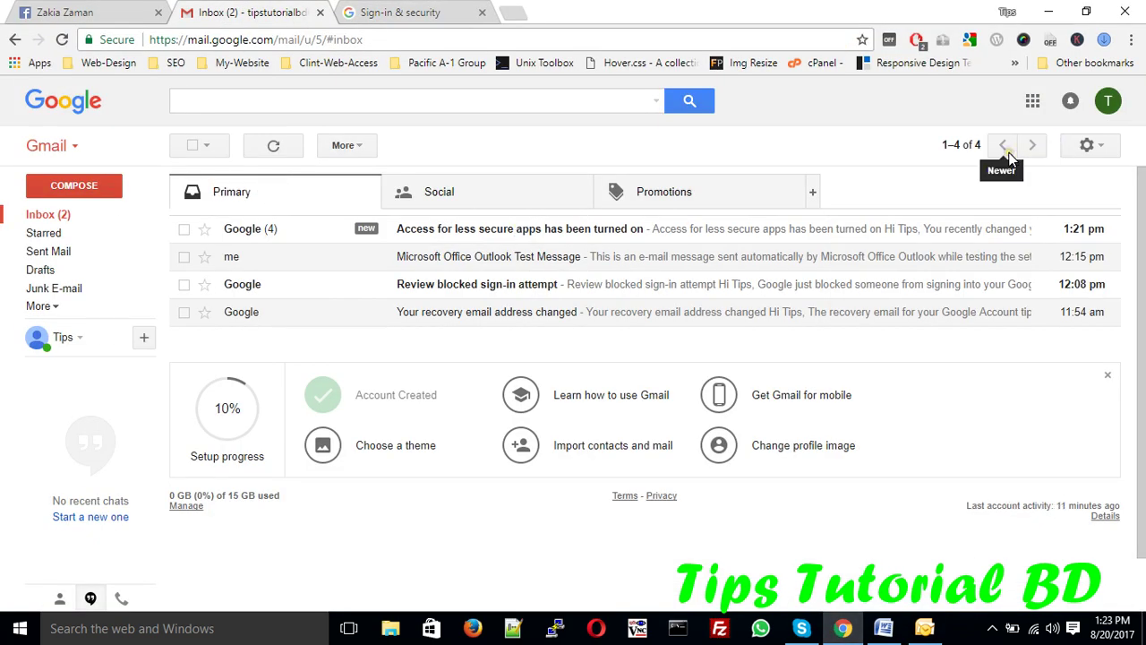
left_click(1108, 102)
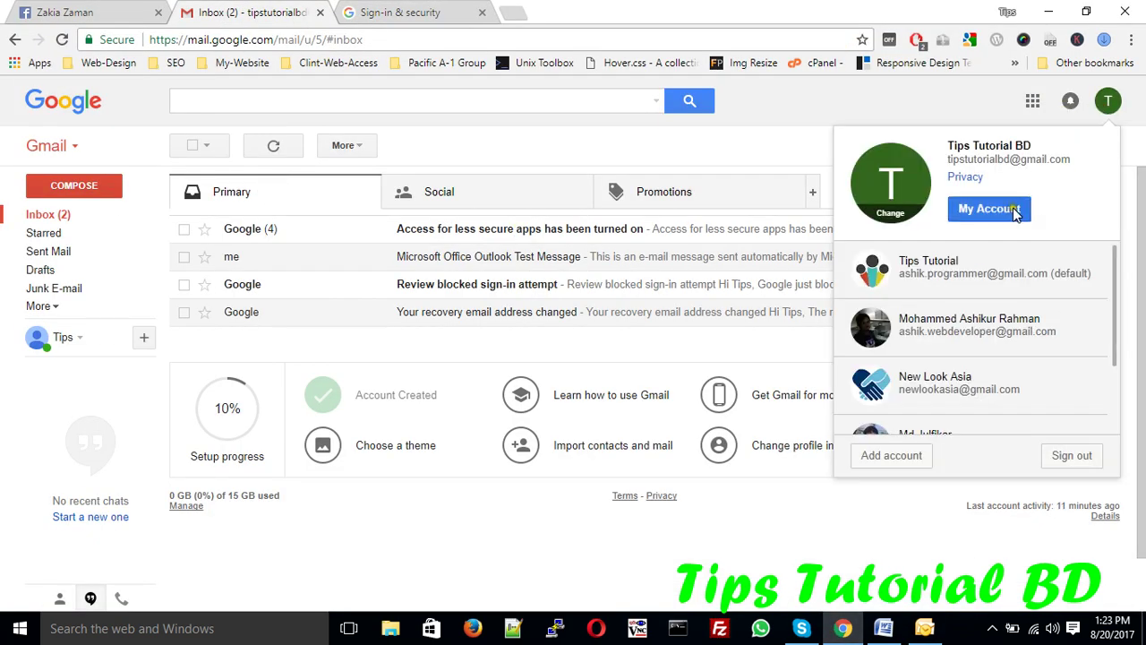
left_click(755, 150)
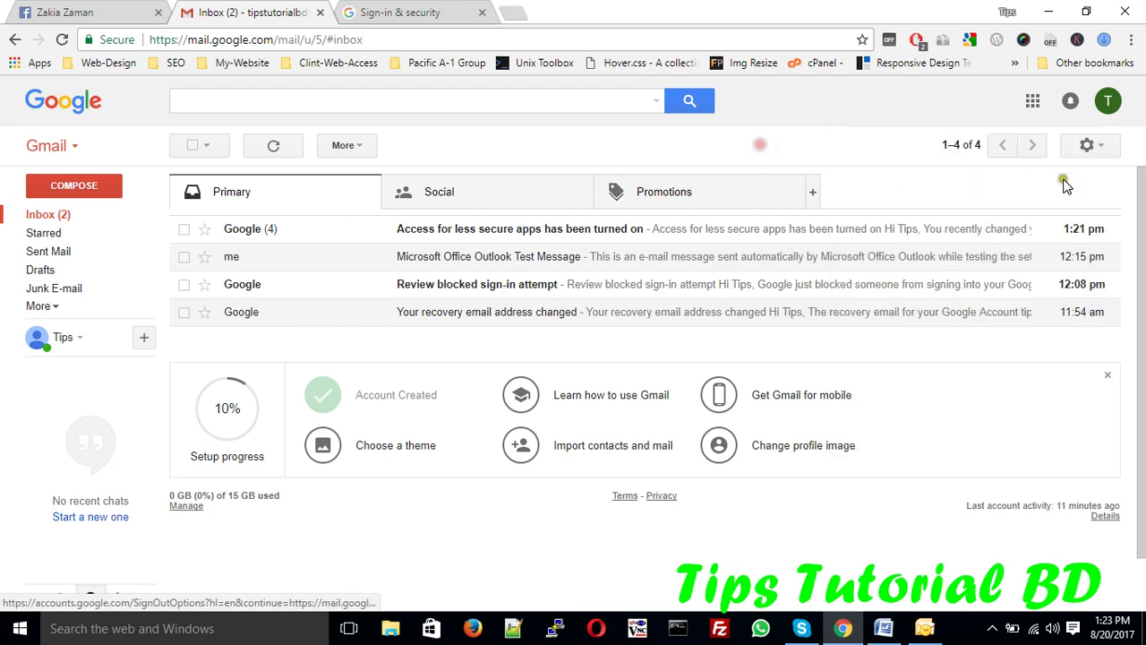
left_click(1087, 145)
left_click(948, 298)
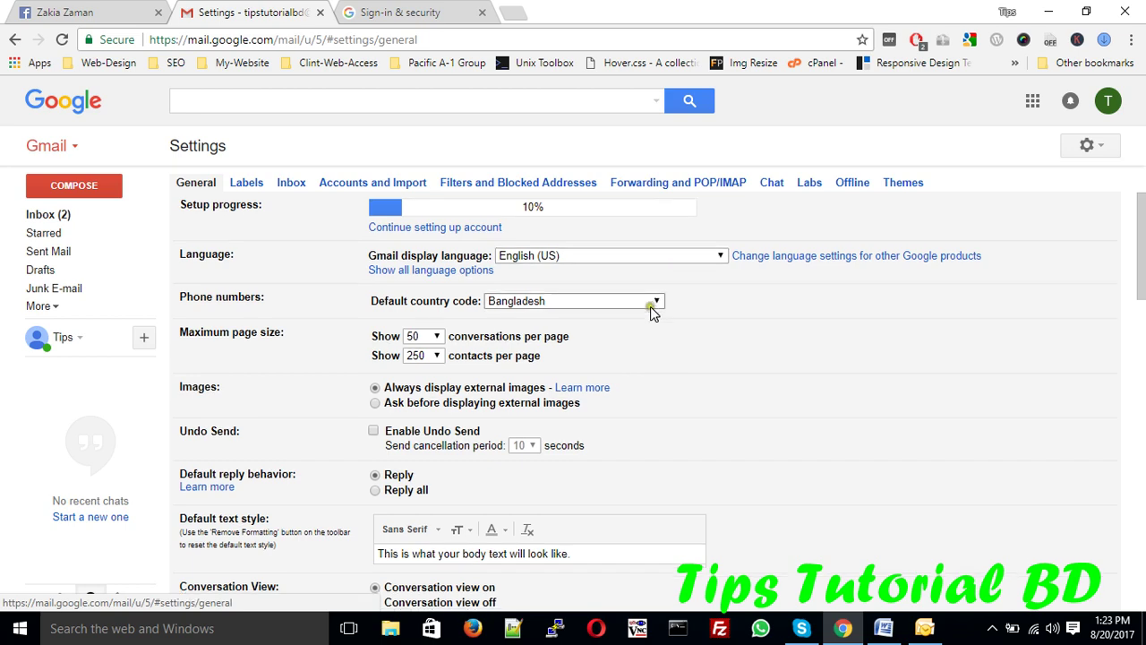
scroll(655, 304, "down", 3)
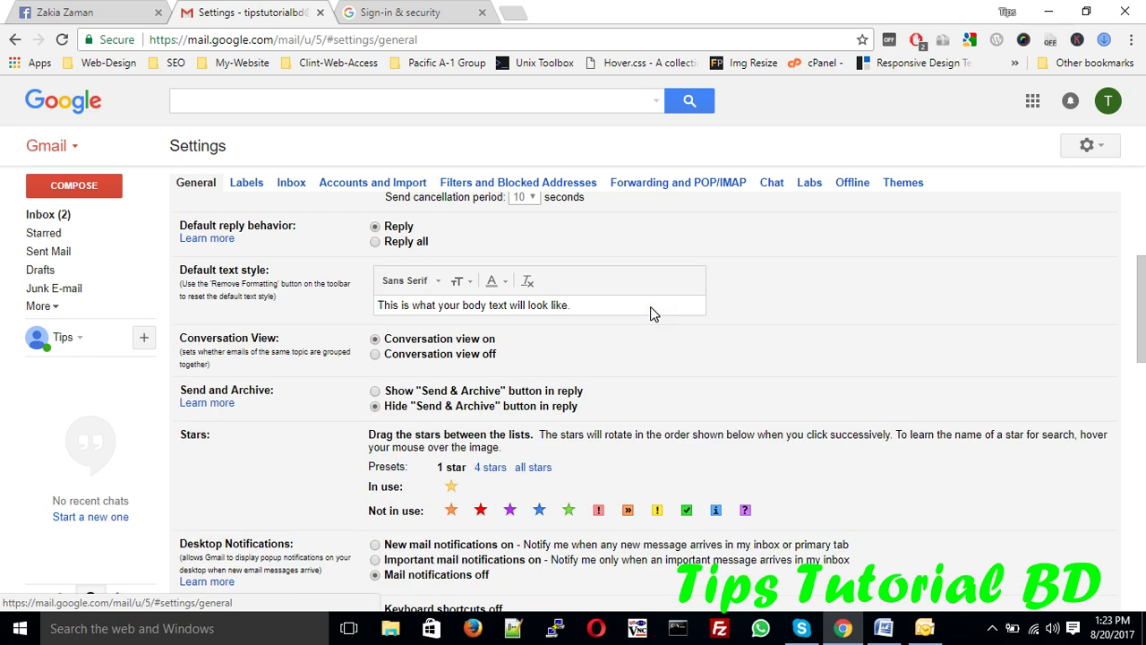
left_click(656, 183)
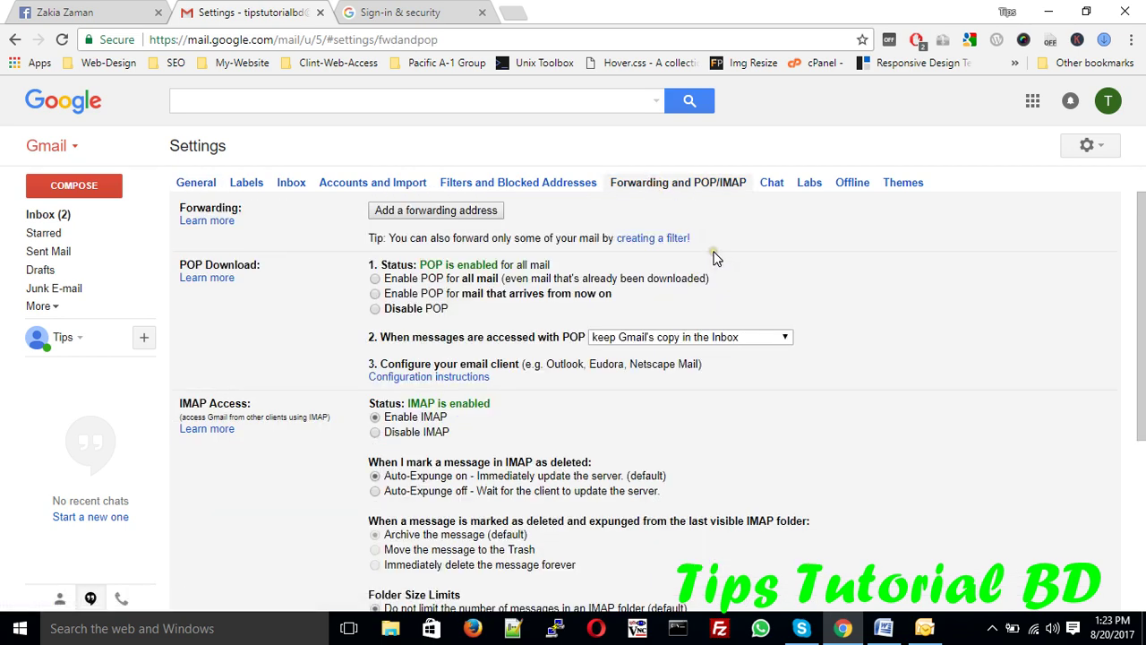
scroll(713, 269, "down", 5)
scroll(713, 281, "up", 2)
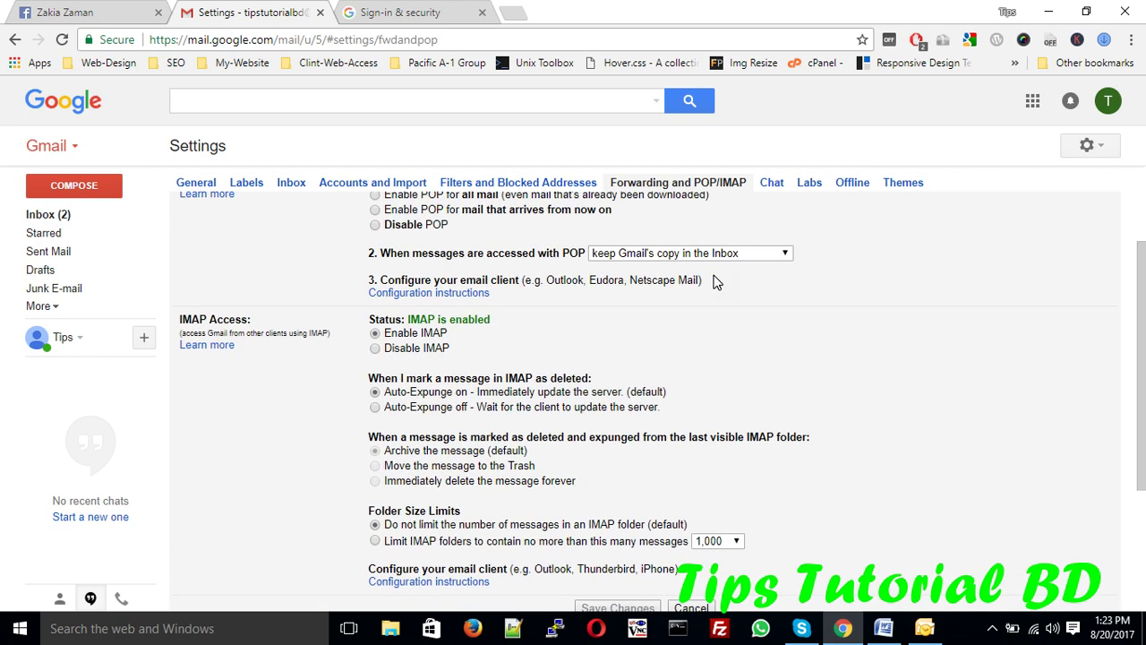
scroll(713, 281, "down", 1)
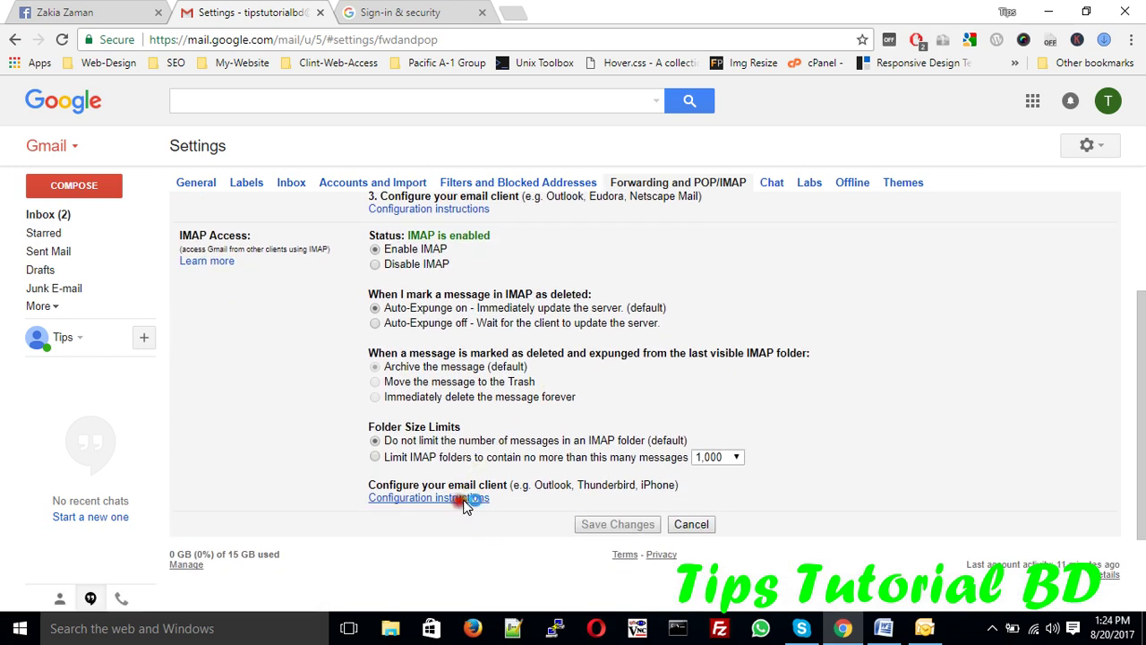
left_click(461, 497)
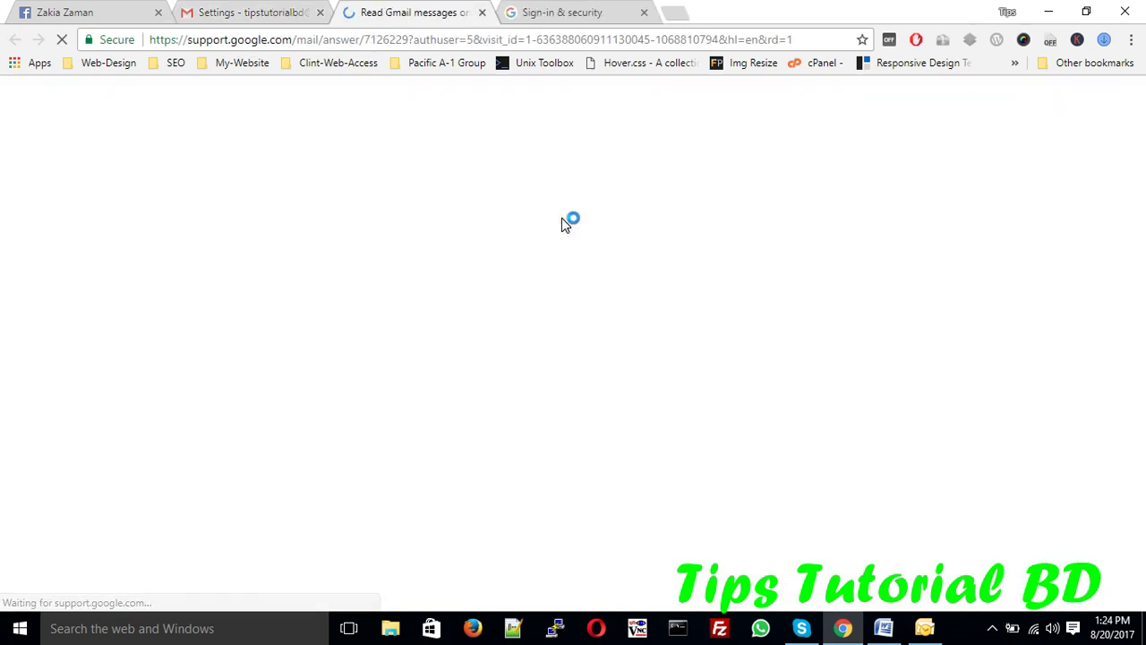
- Highlight SMTP port 587 for TLS/STARTTLS in the Gmail IMAP help article's table
scroll(562, 225, "down", 5)
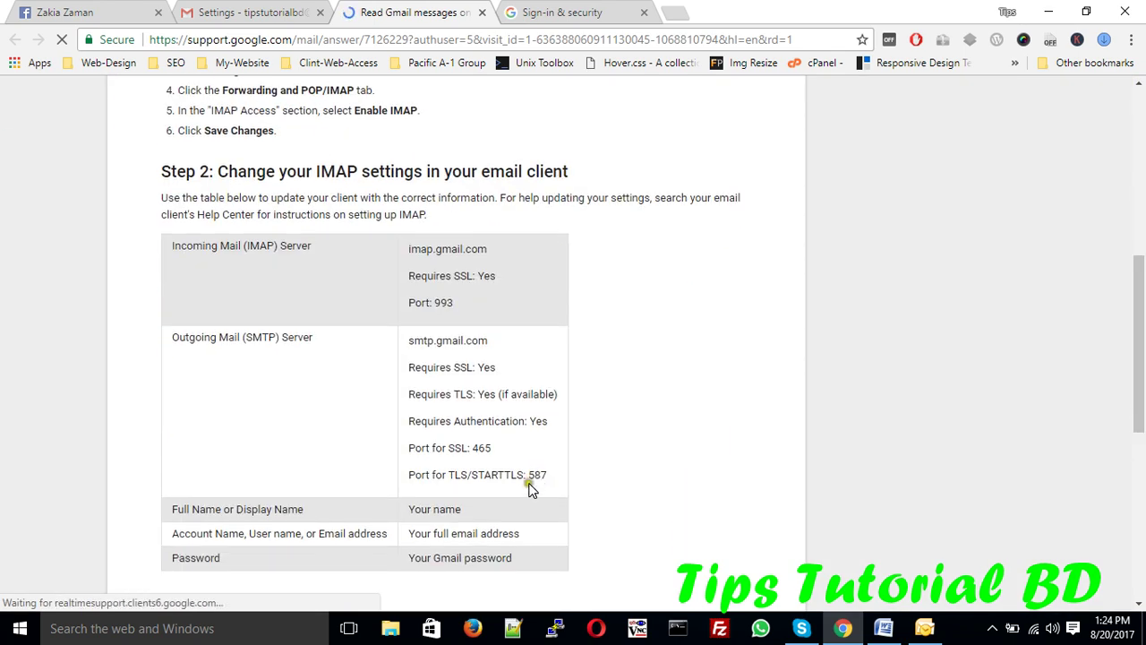
left_click_drag(448, 475, 527, 478)
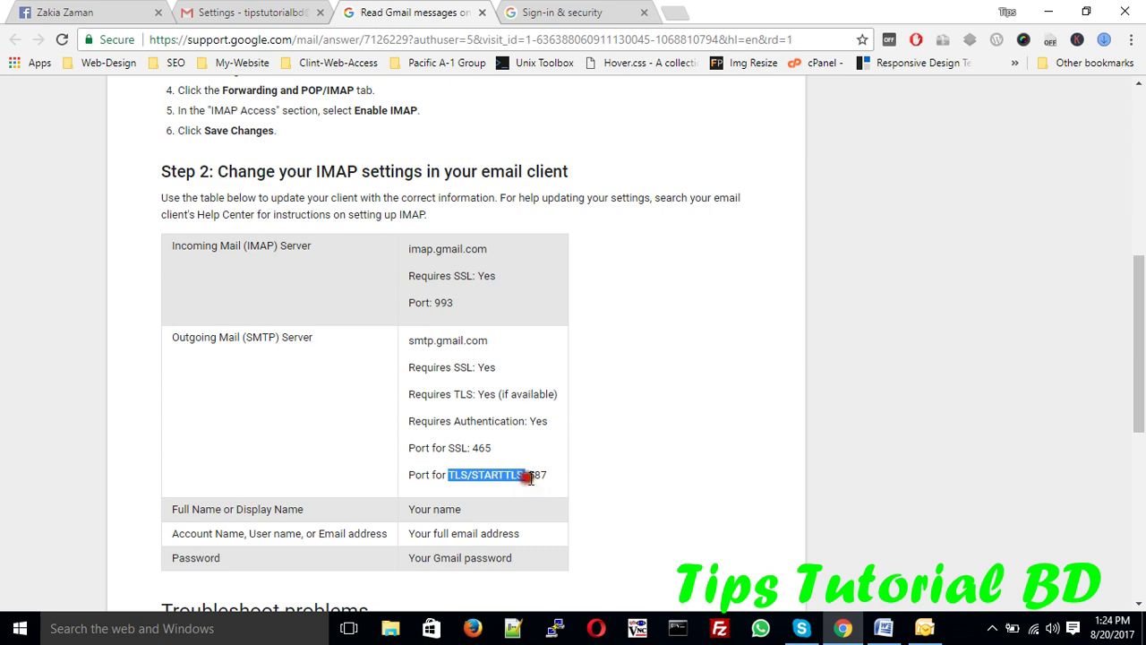
- Change the outgoing SMTP port from 567 to 587 on the More Settings Advanced tab
left_click(920, 624)
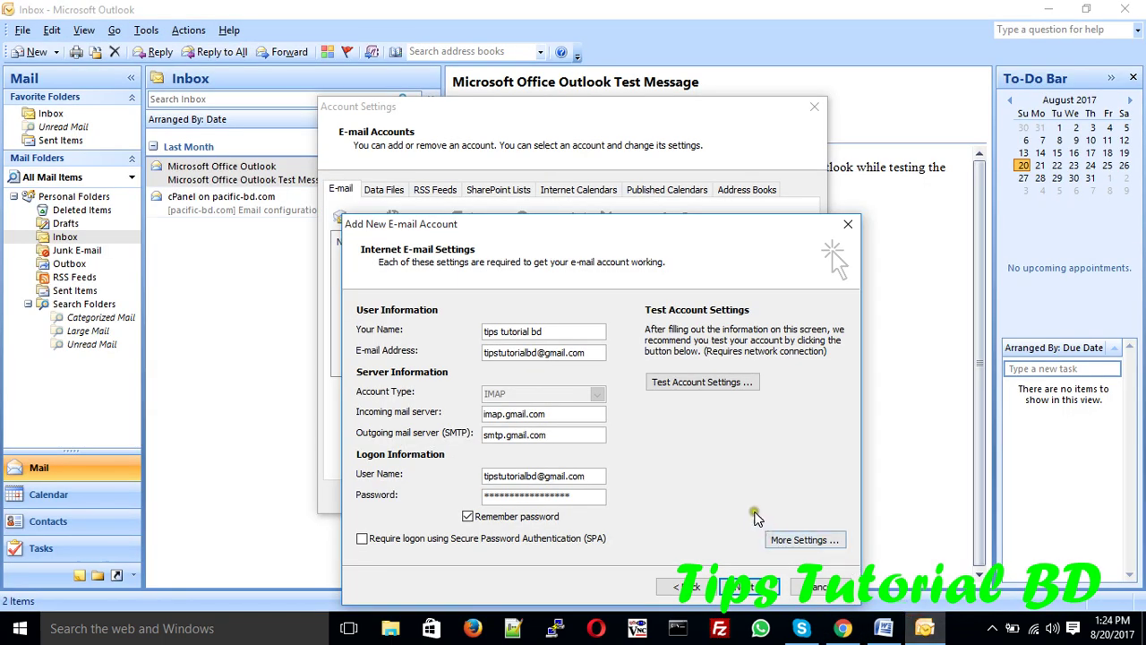
left_click(800, 540)
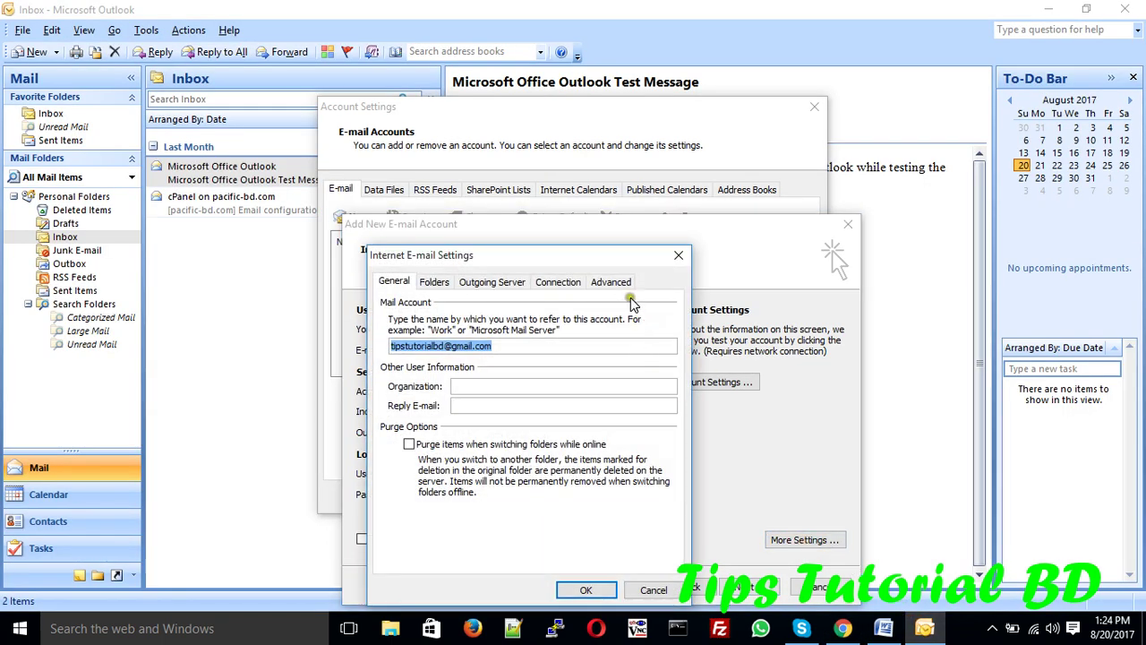
left_click(609, 282)
double_click(524, 362)
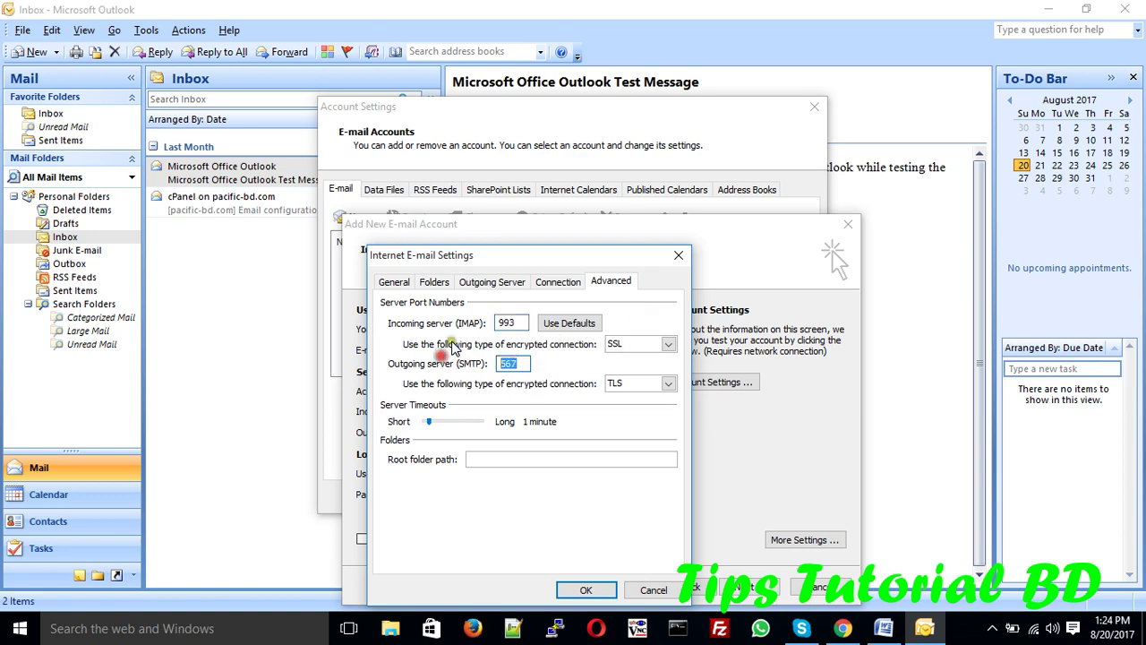
type("5")
left_click(586, 589)
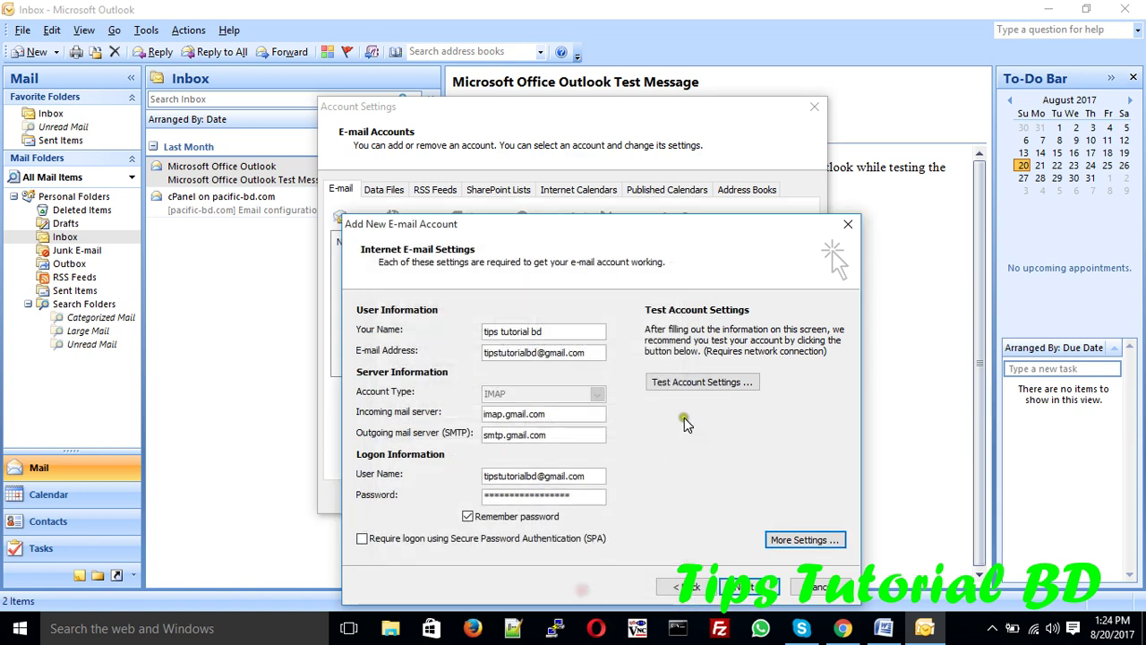
left_click(674, 383)
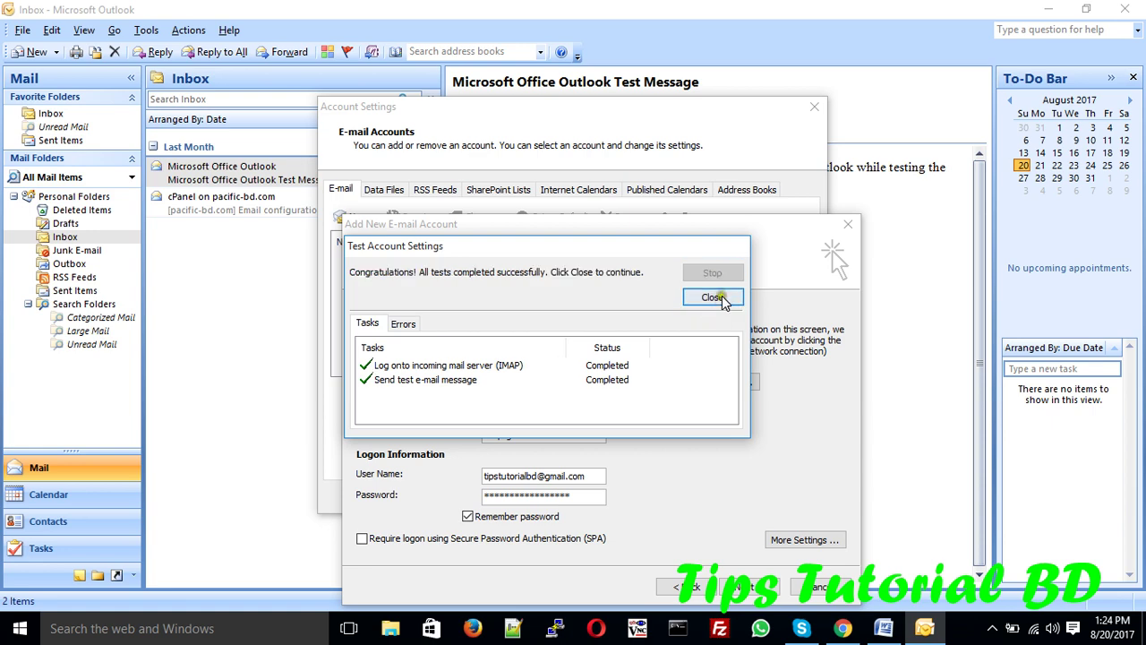
- Dismiss the successful test results, finish the wizard, and close Account Settings
left_click(722, 297)
left_click(747, 587)
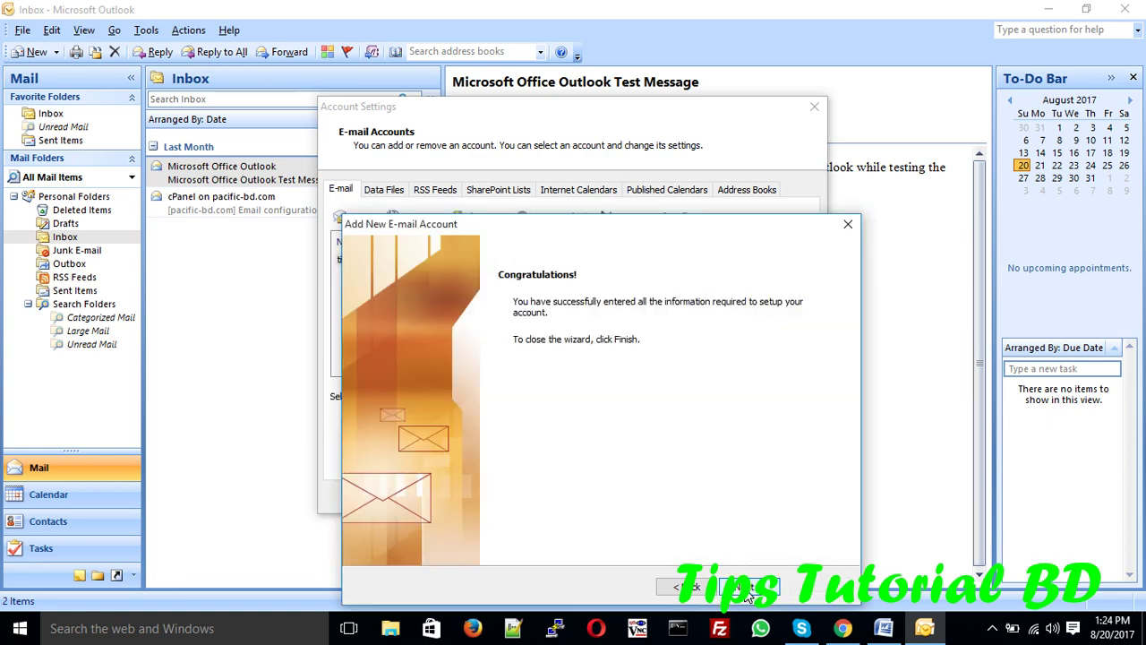
left_click(749, 586)
left_click(788, 497)
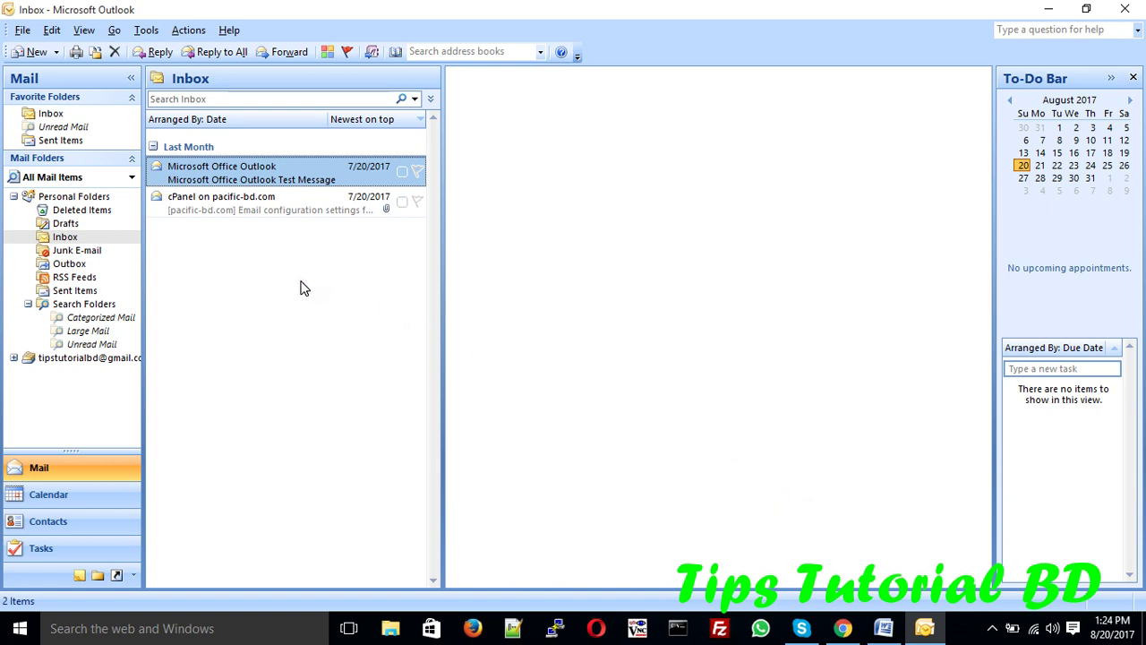
- Sync the Gmail Inbox via Send/Receive and open the 1:21 PM Google security message
left_click(18, 359)
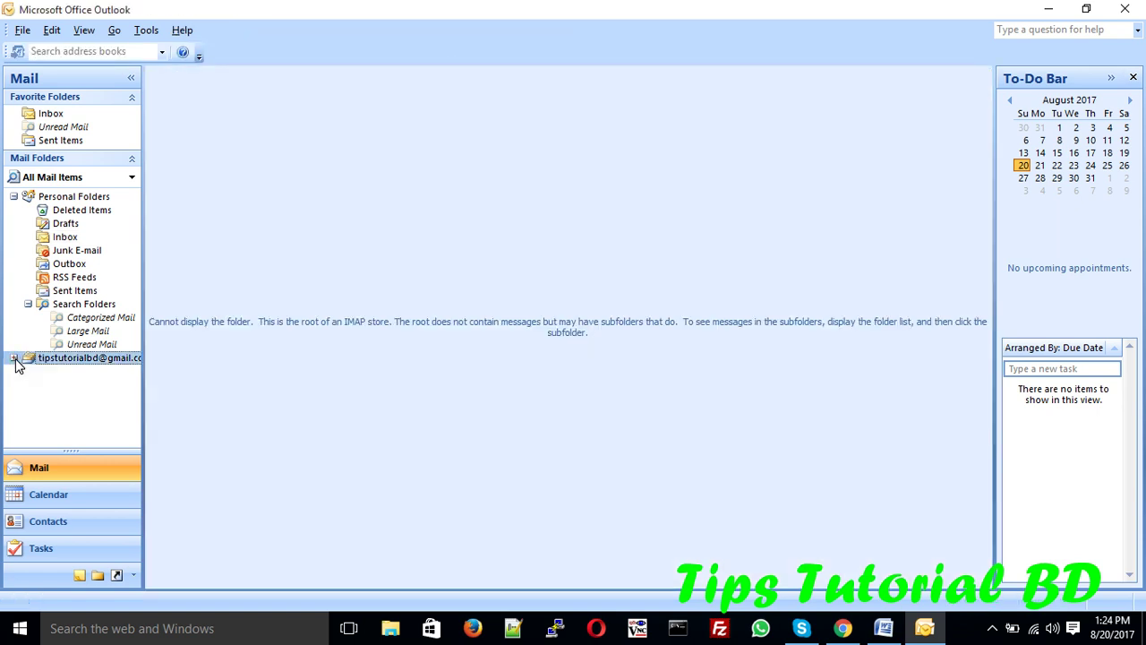
left_click(15, 359)
left_click(60, 371)
left_click(99, 279)
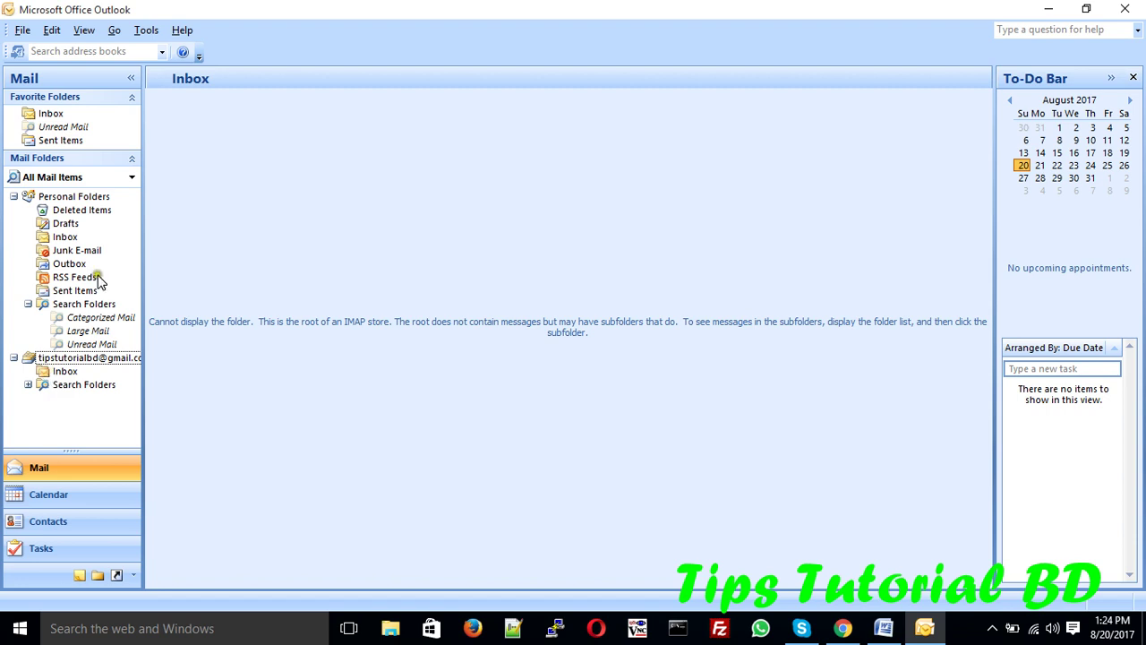
left_click(63, 237)
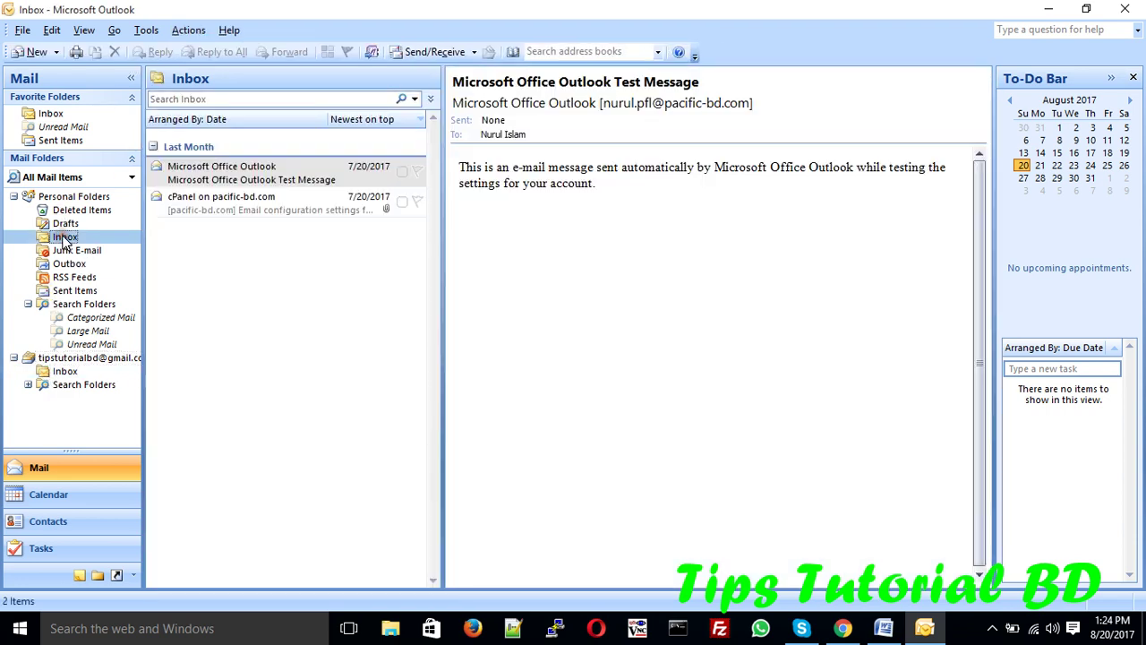
left_click(436, 52)
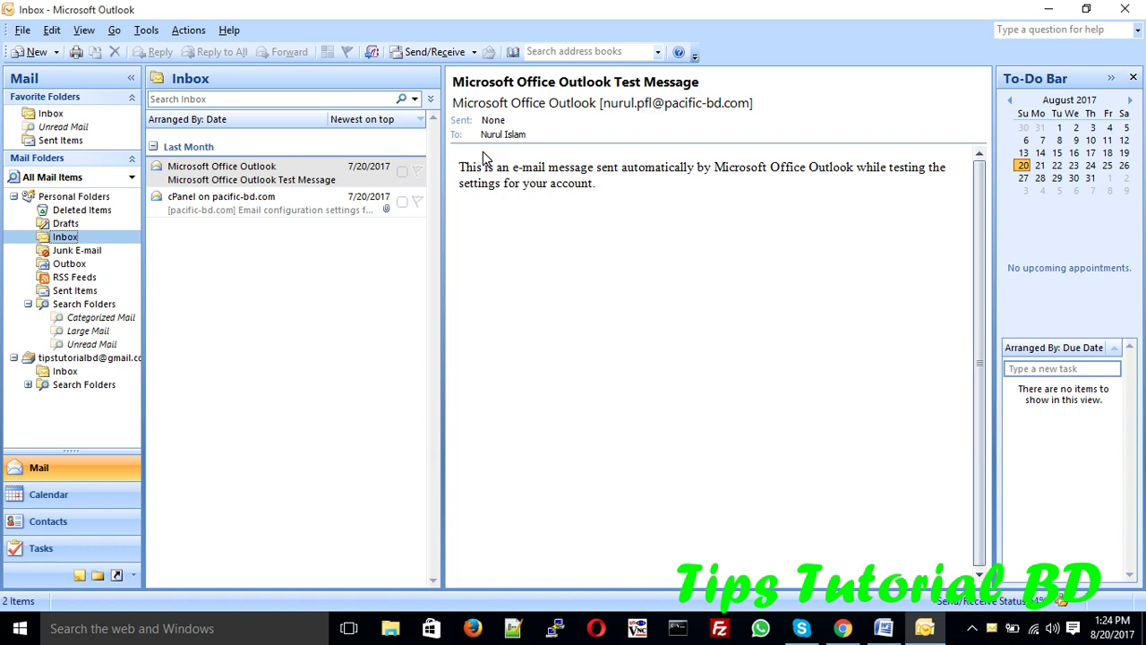
left_click(65, 371)
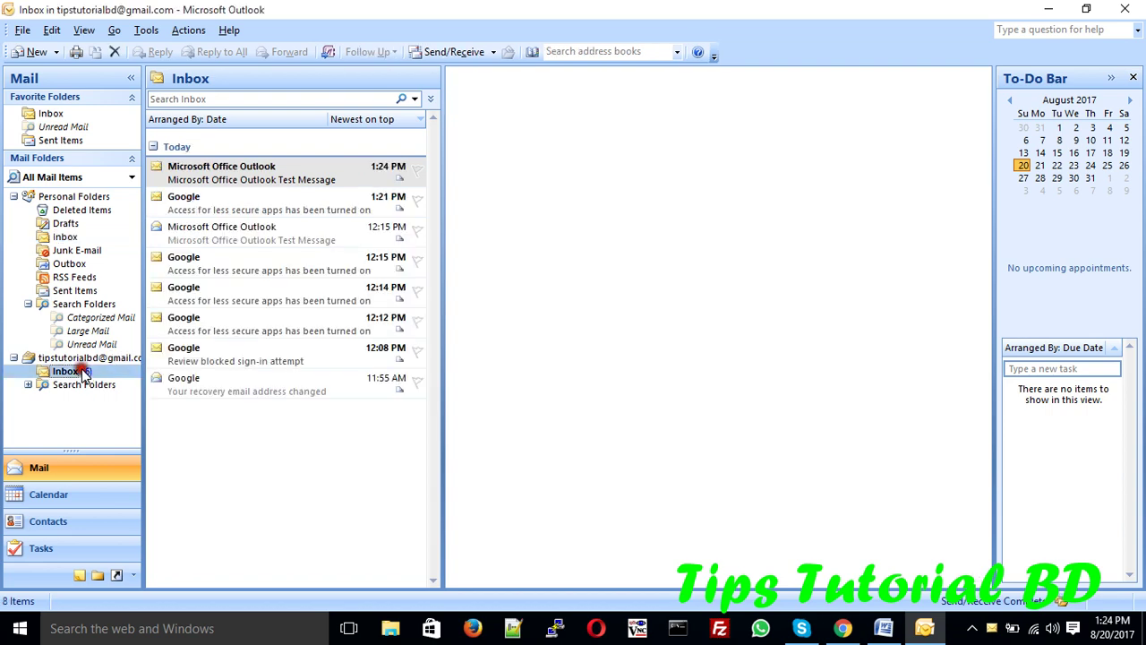
left_click(198, 214)
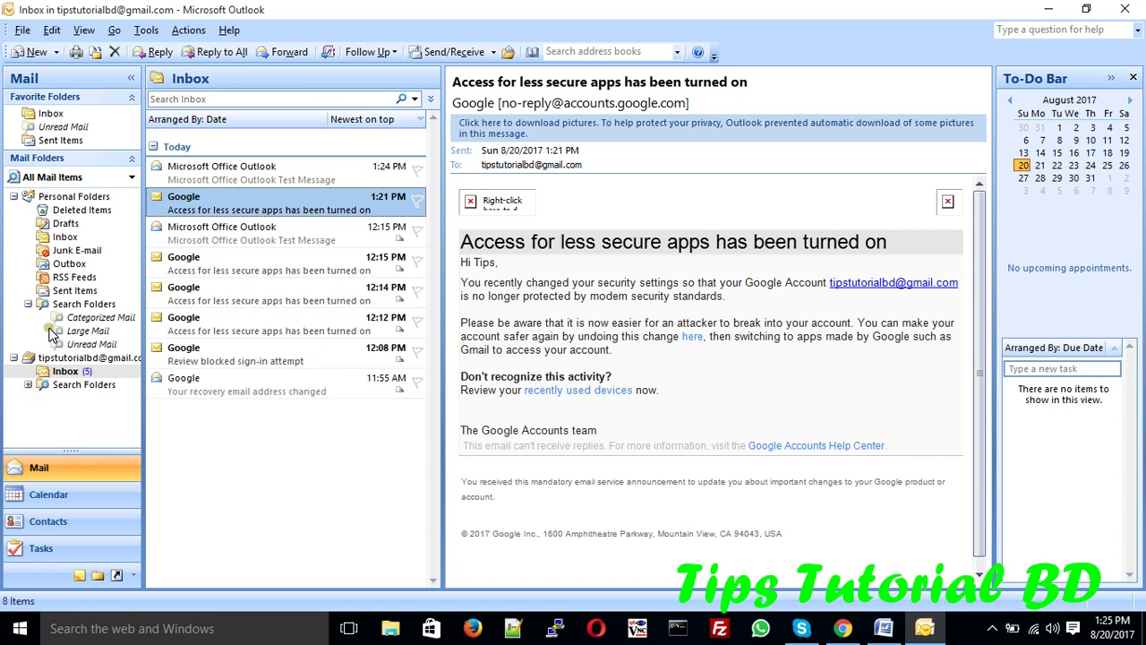
- Look through Sent Items and the local Inbox to find the sent test email
left_click(59, 296)
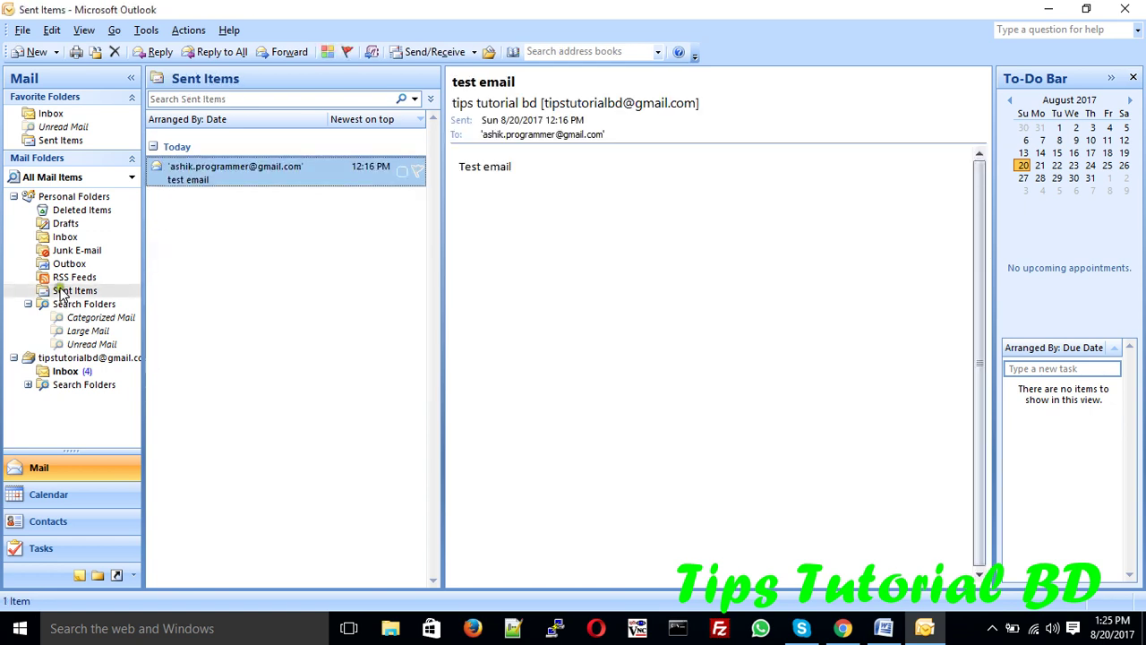
left_click(58, 238)
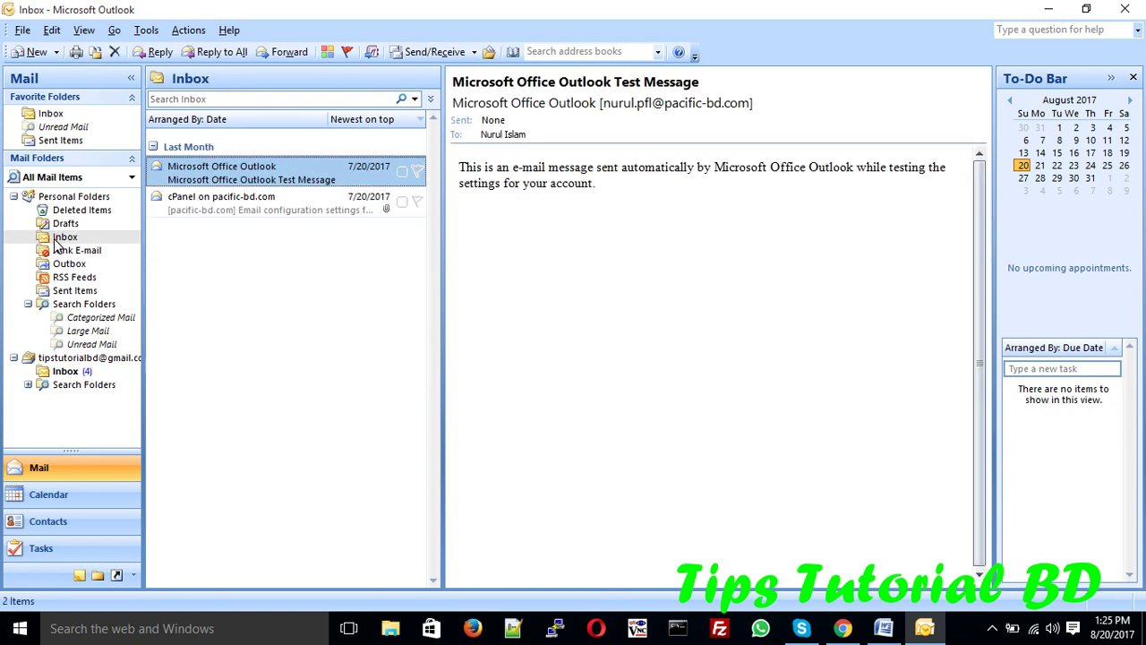
left_click(56, 139)
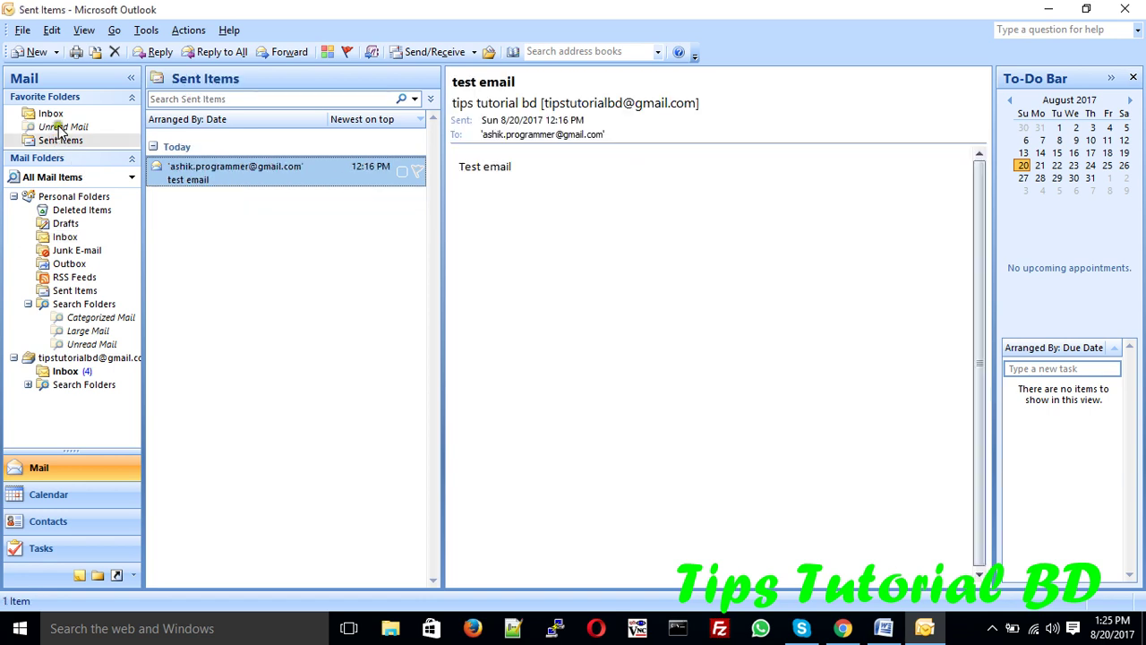
left_click(54, 113)
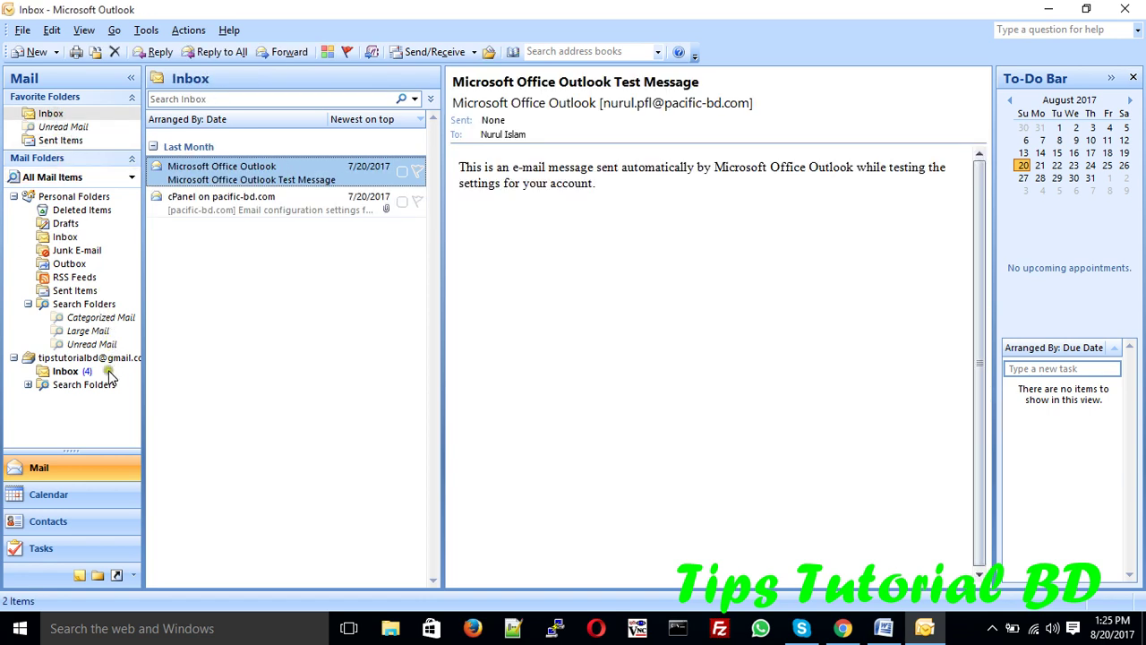
- In the Gmail Inbox, check for new mail and read the 12:15 PM Google security message
left_click(66, 372)
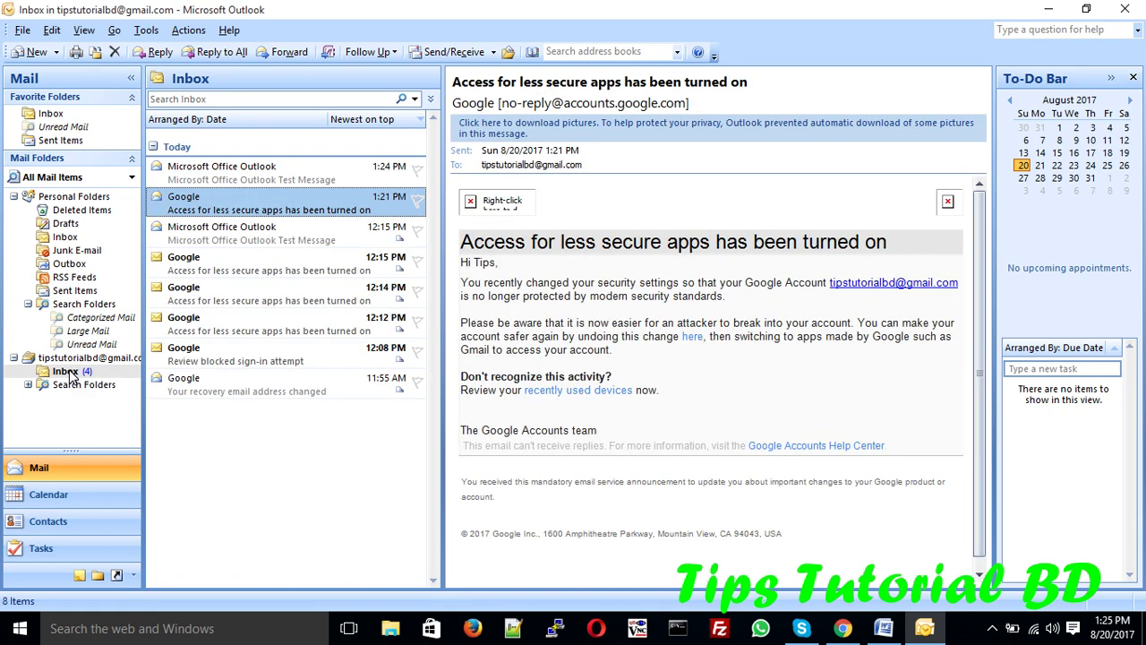
left_click(453, 51)
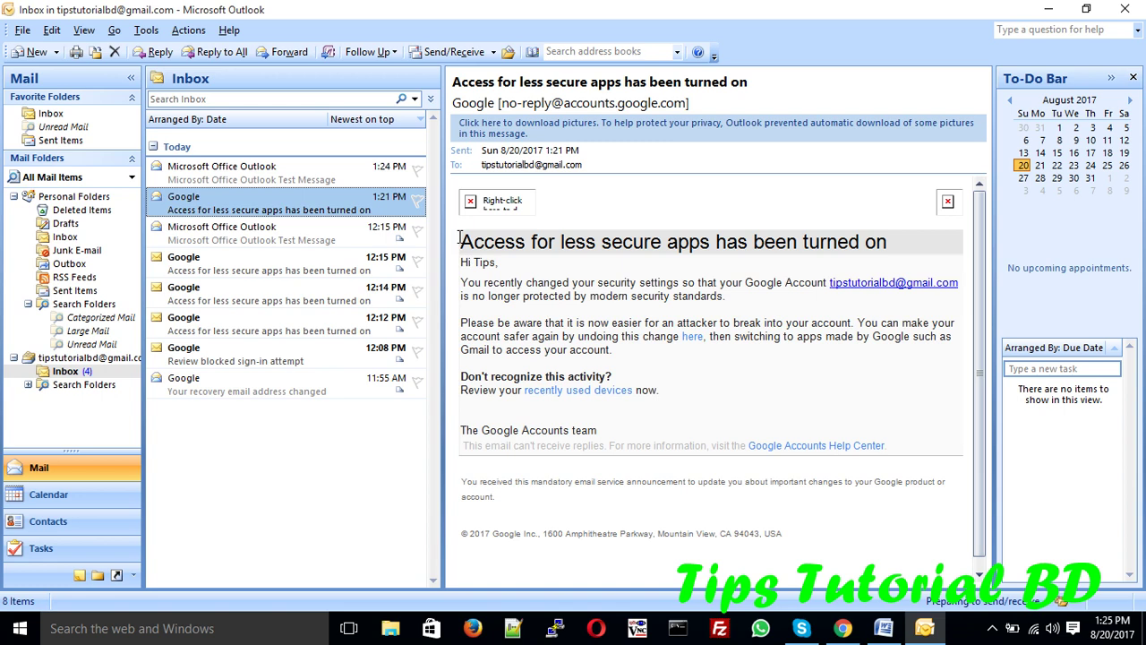
left_click(247, 270)
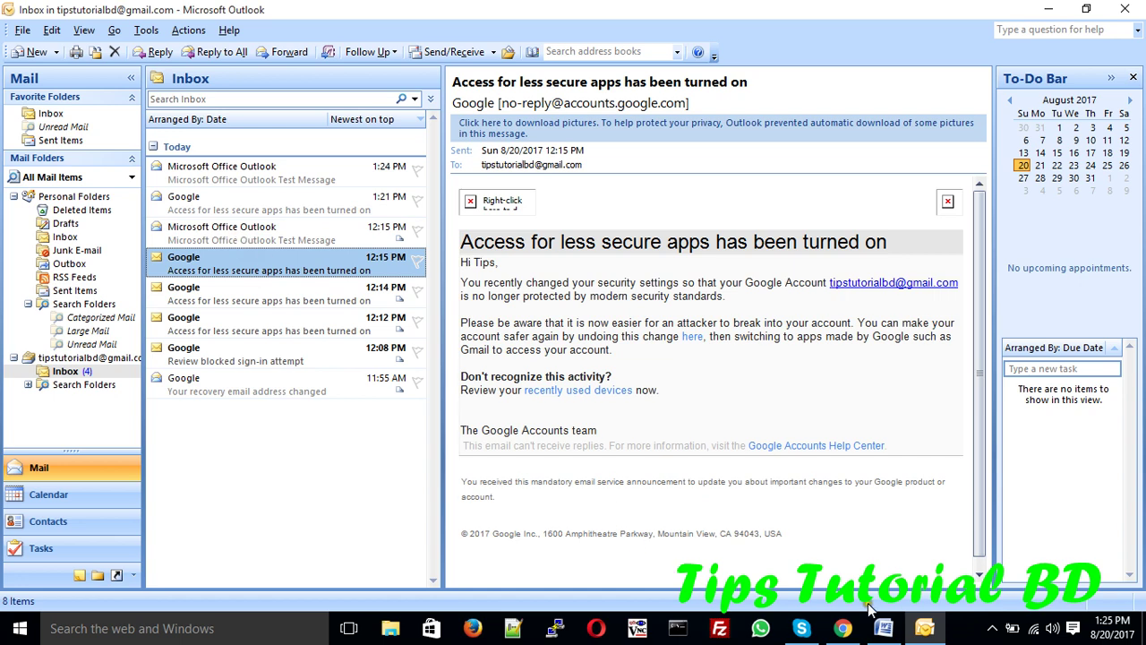
left_click(992, 630)
right_click(1042, 560)
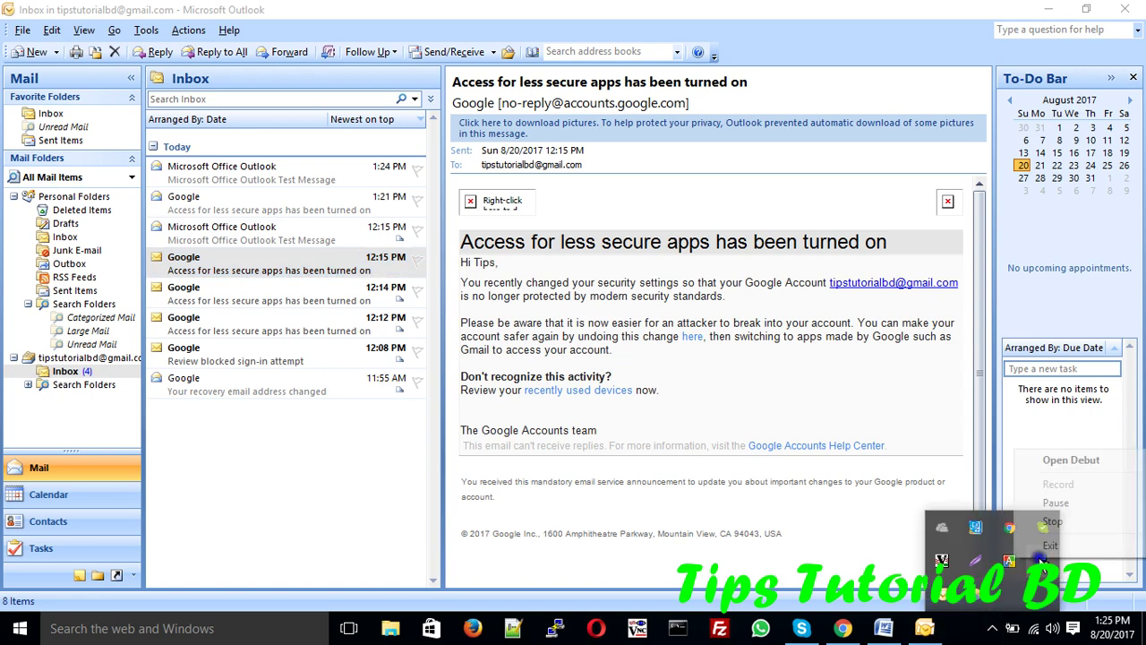